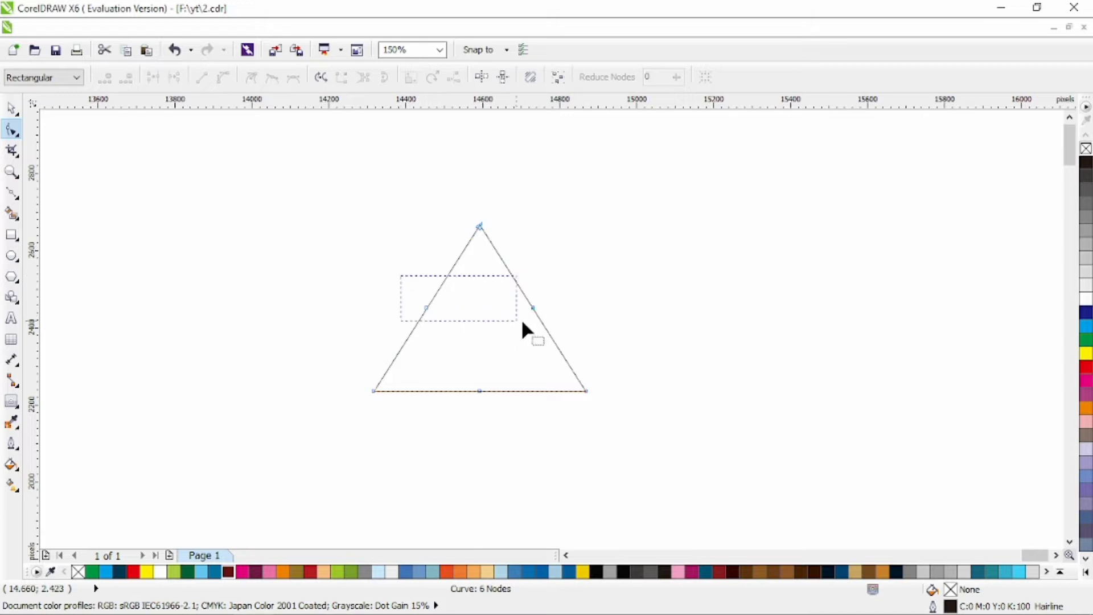
Step: Remove the triangle's extra side nodes and create a centred copy inside it scaled to about 160 by 126 px
drag(523, 322, 523, 323)
click(11, 109)
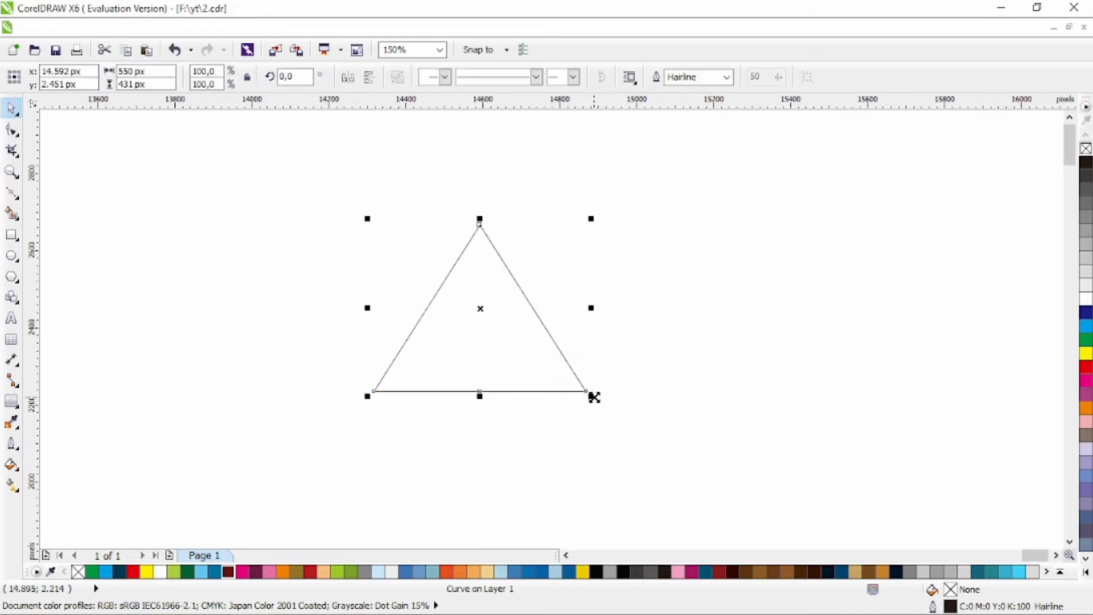
drag(594, 397, 519, 371)
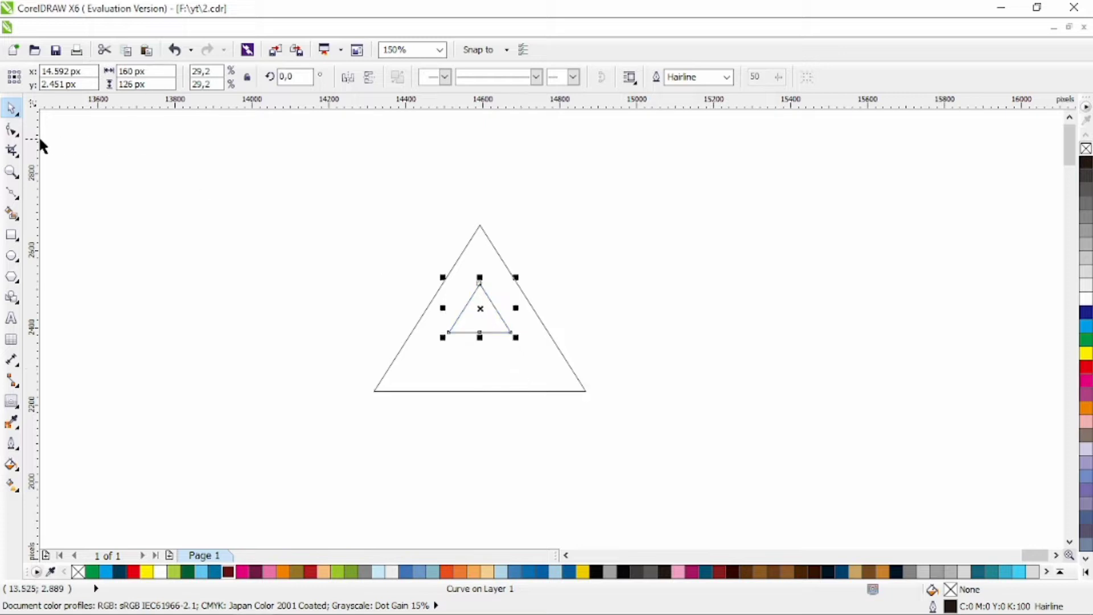
Step: Raise the small triangle's base midpoint into a notch and duplicate the shape downward twice to form three stacked tiers
click(11, 130)
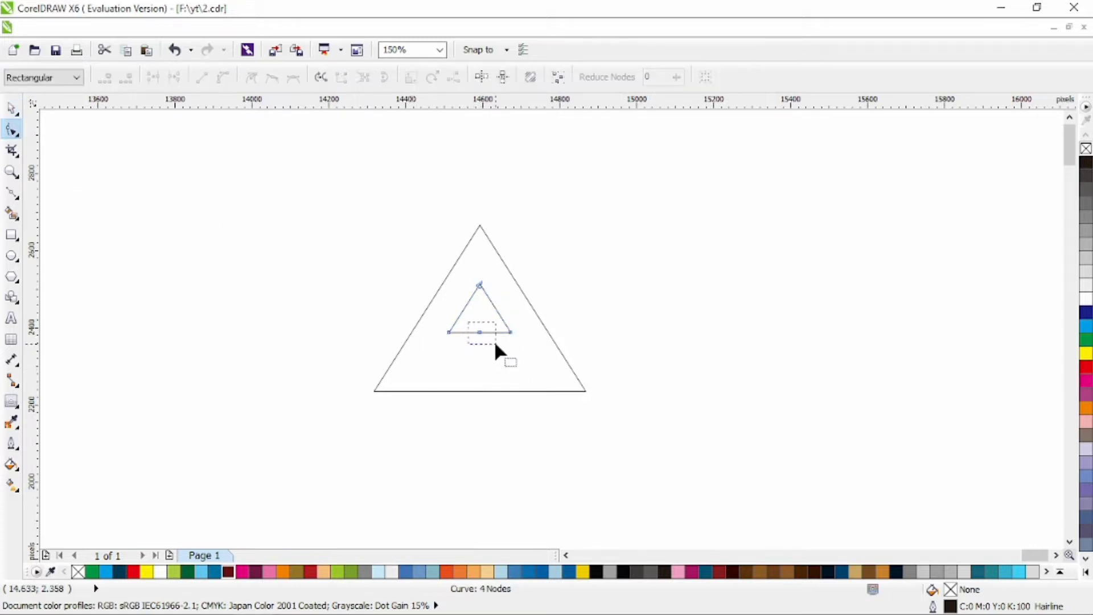
mouse_move(494, 341)
mouse_down()
mouse_move(480, 319)
mouse_move(485, 356)
mouse_up()
click(13, 112)
Step: Distribute the three tiers vertically with equal spacing over the extent of the selection
drag(578, 239, 424, 421)
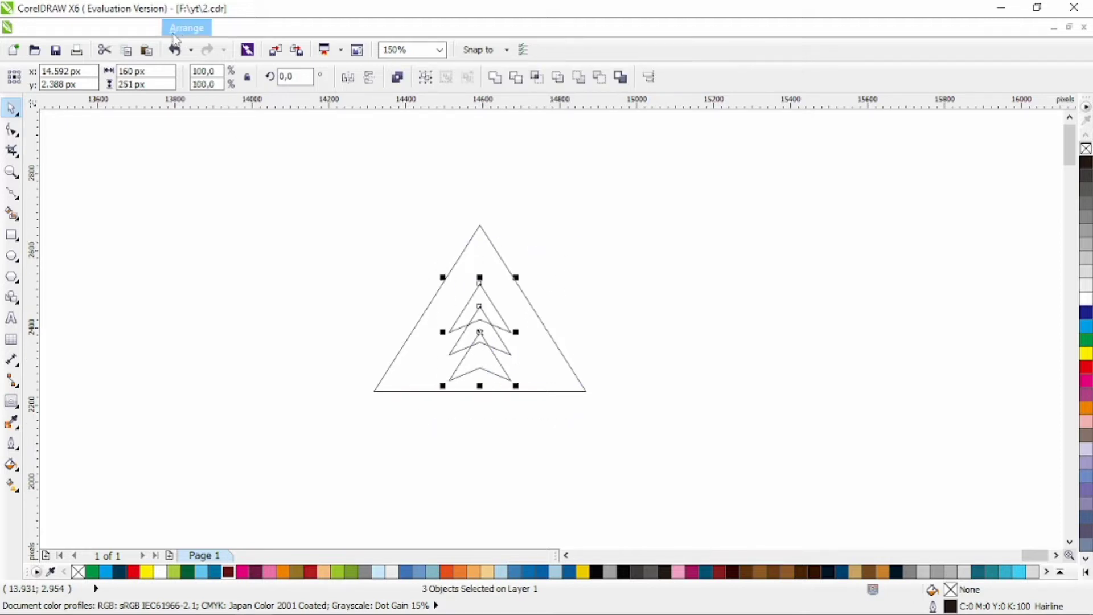
click(176, 31)
mouse_move(228, 89)
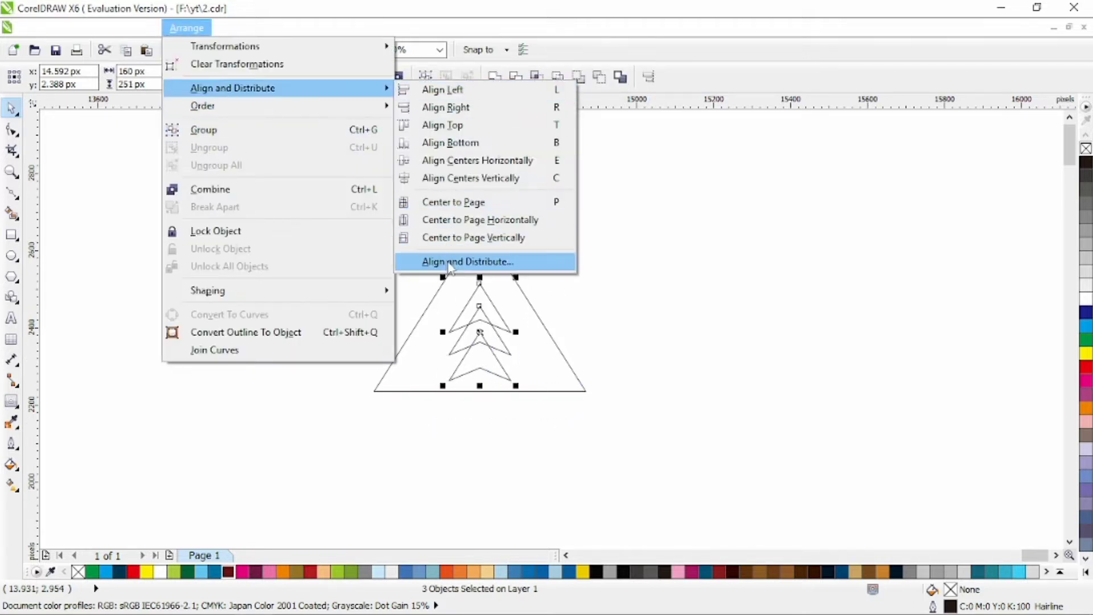
click(449, 265)
click(471, 260)
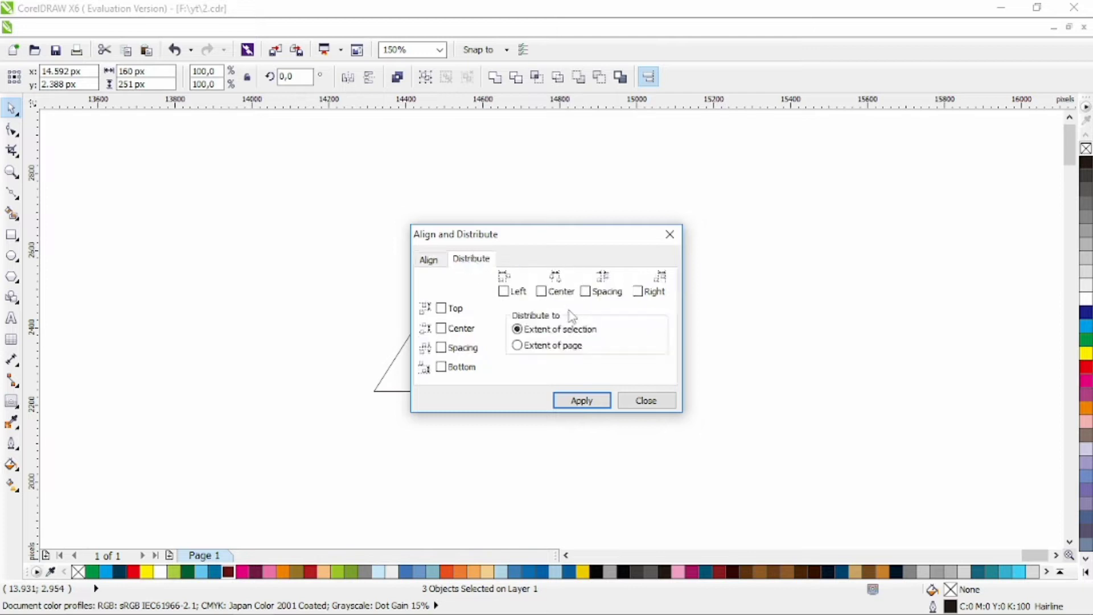
click(462, 353)
click(581, 400)
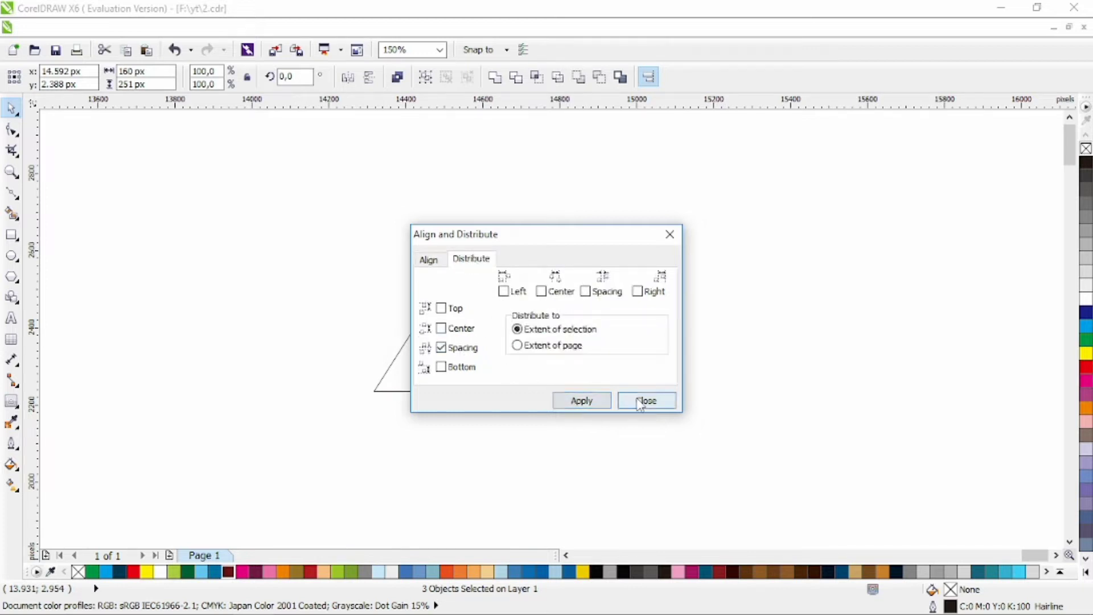
click(645, 400)
Step: Enlarge all three tiers to about 169 by 133 px, then widen the middle one to about 204 px and the lowest to about 237 px
drag(602, 244, 414, 394)
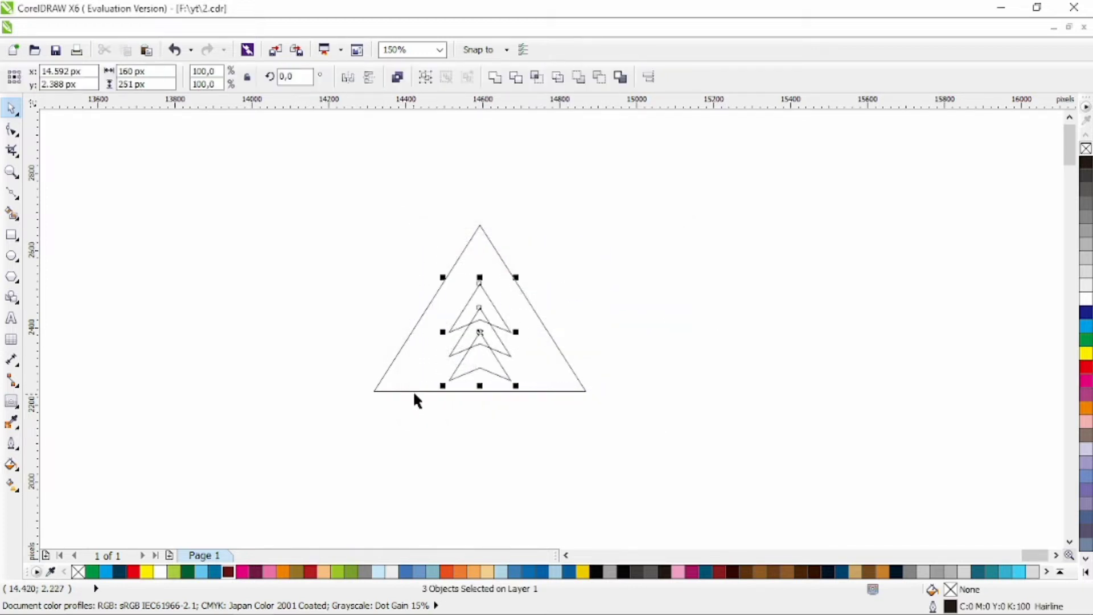
click(519, 279)
scroll(501, 342, up, 2)
click(489, 342)
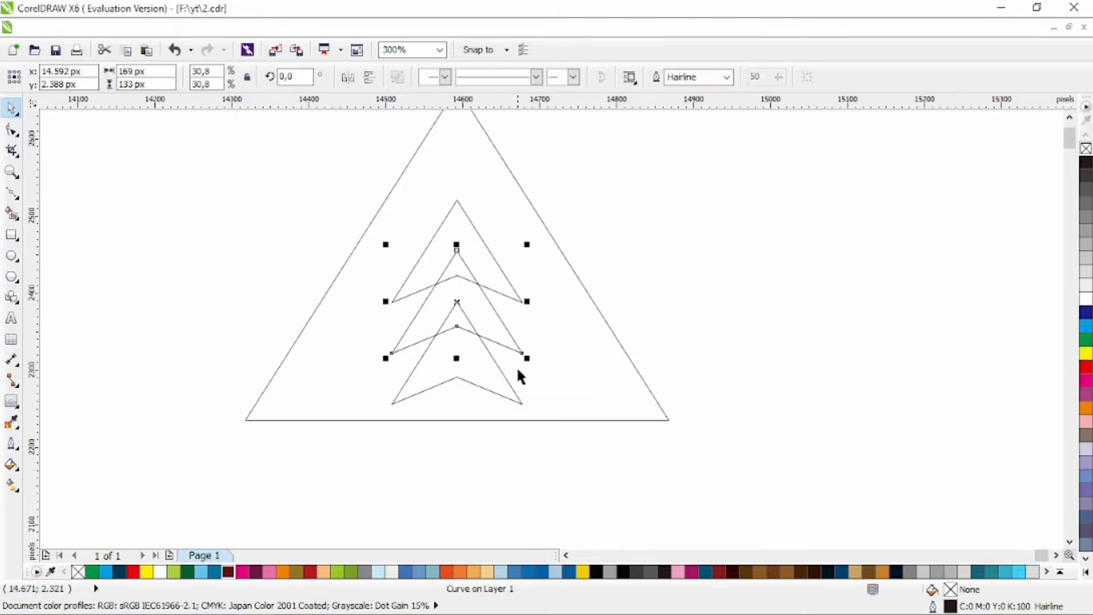
shift+click(518, 370)
drag(531, 329, 552, 351)
shift+click(534, 340)
click(691, 295)
Step: Move the middle and lowest tiers slightly upward to close up the gaps between the tiers
click(505, 339)
shift+click(488, 385)
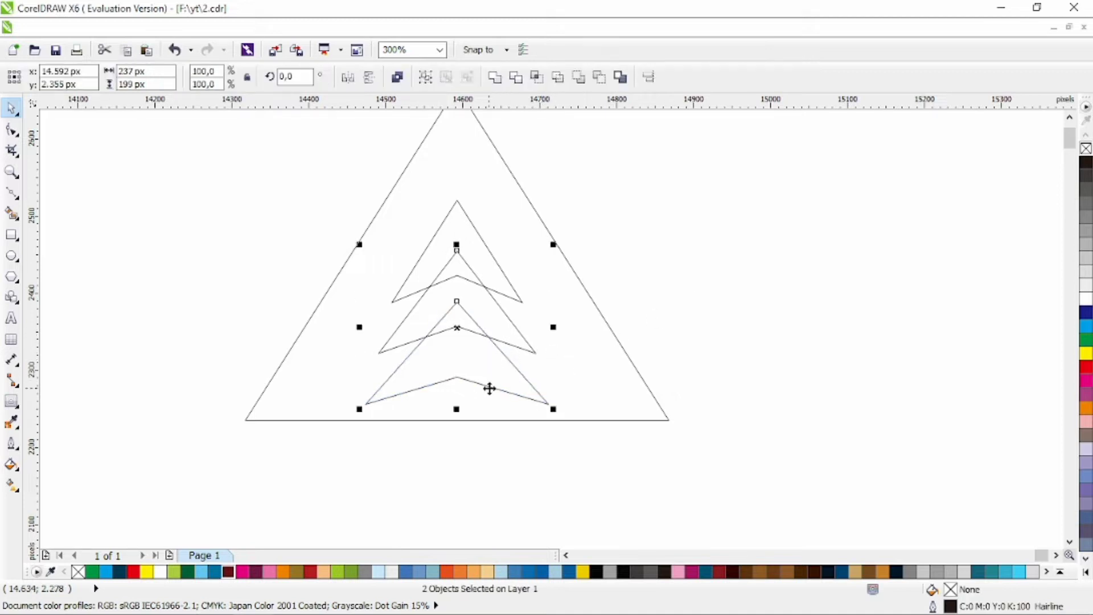
drag(484, 368, 495, 364)
click(510, 365)
click(501, 380)
click(512, 420)
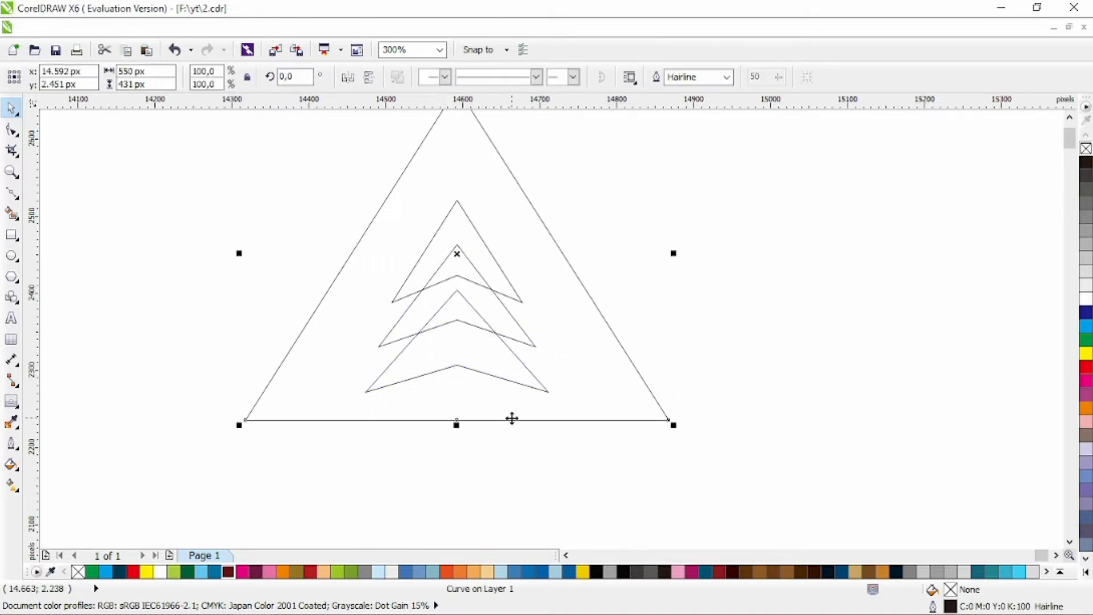
click(202, 480)
Step: Draw a narrow vertical trunk rectangle about 50 by 317 px over the tiers
scroll(483, 348, down, 2)
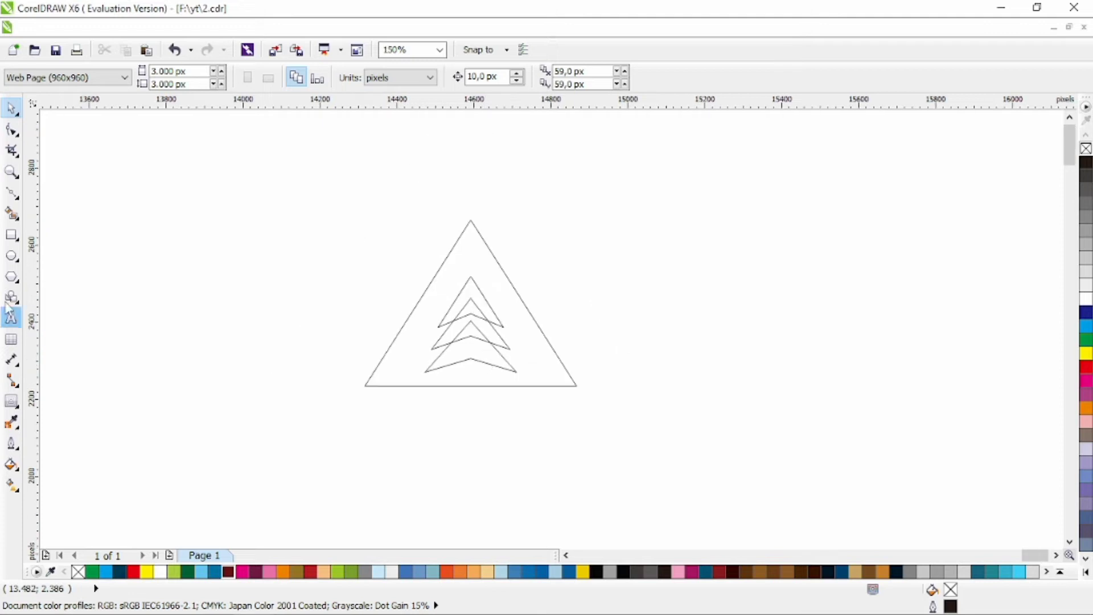
click(11, 234)
drag(448, 298, 467, 421)
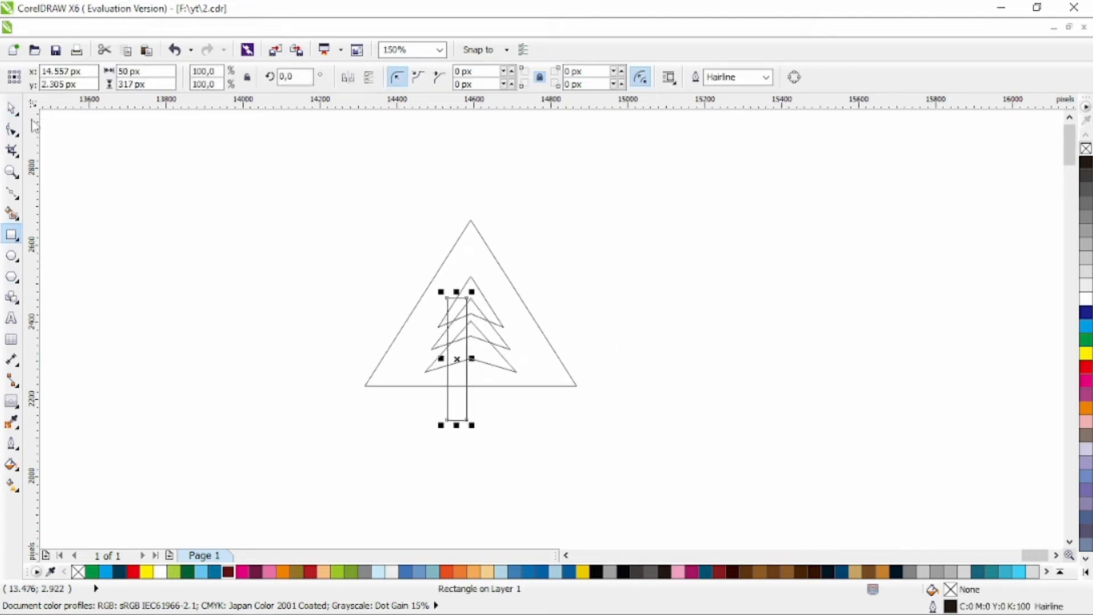
Step: Centre the trunk horizontally on the large triangle and lower it until its top edge sits within the lowest tier
click(12, 107)
shift+click(459, 242)
click(487, 350)
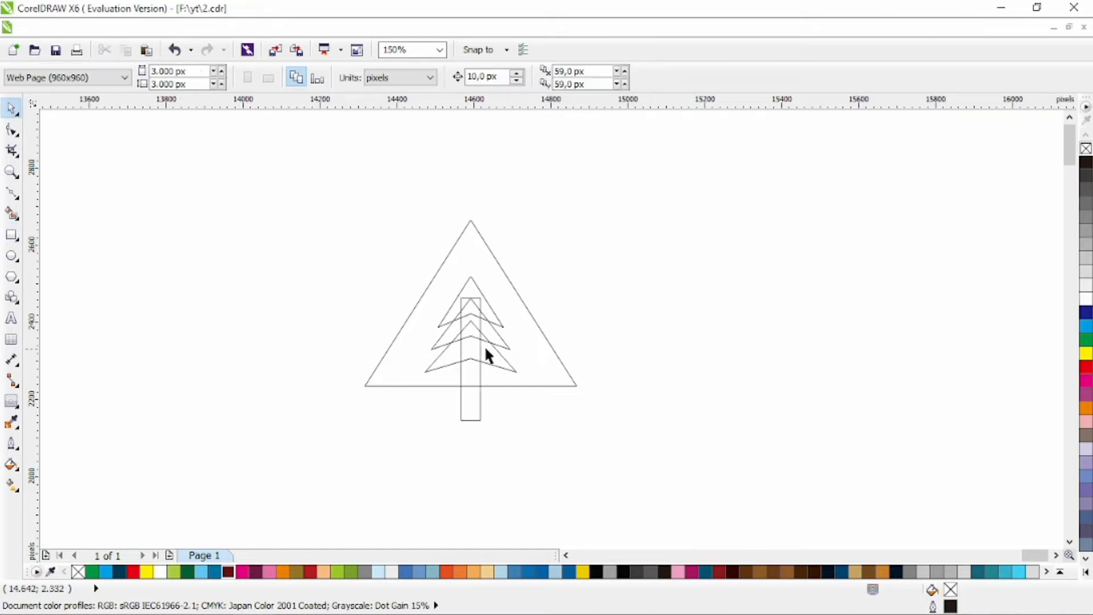
scroll(478, 269, up, 2)
drag(474, 321, 472, 360)
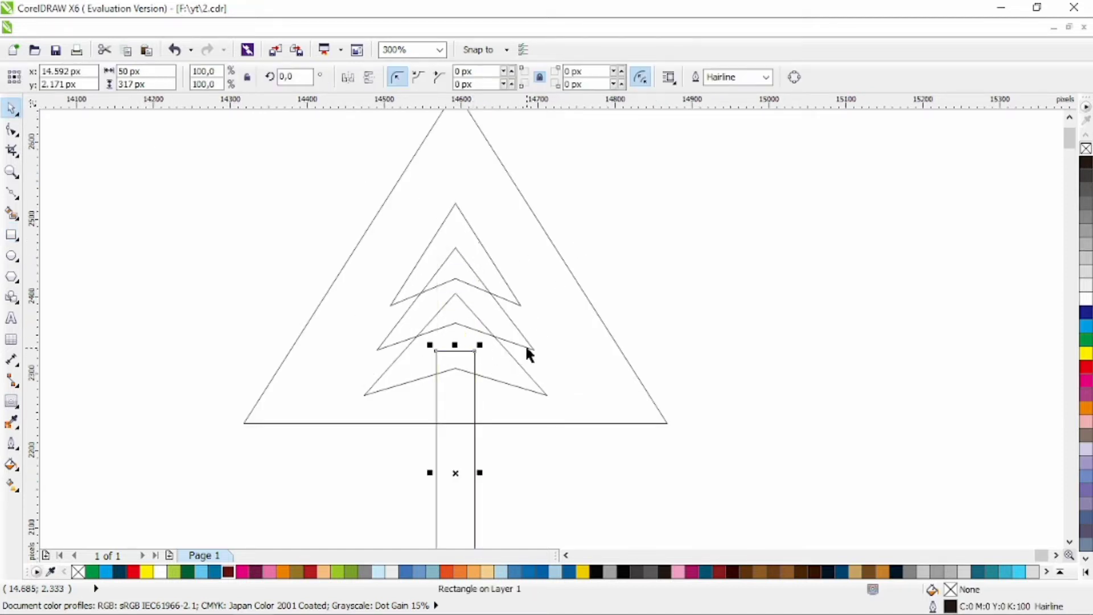
Step: Move the three tiers and the trunk together slightly upward inside the large triangle
scroll(579, 295, down, 2)
drag(680, 233, 439, 460)
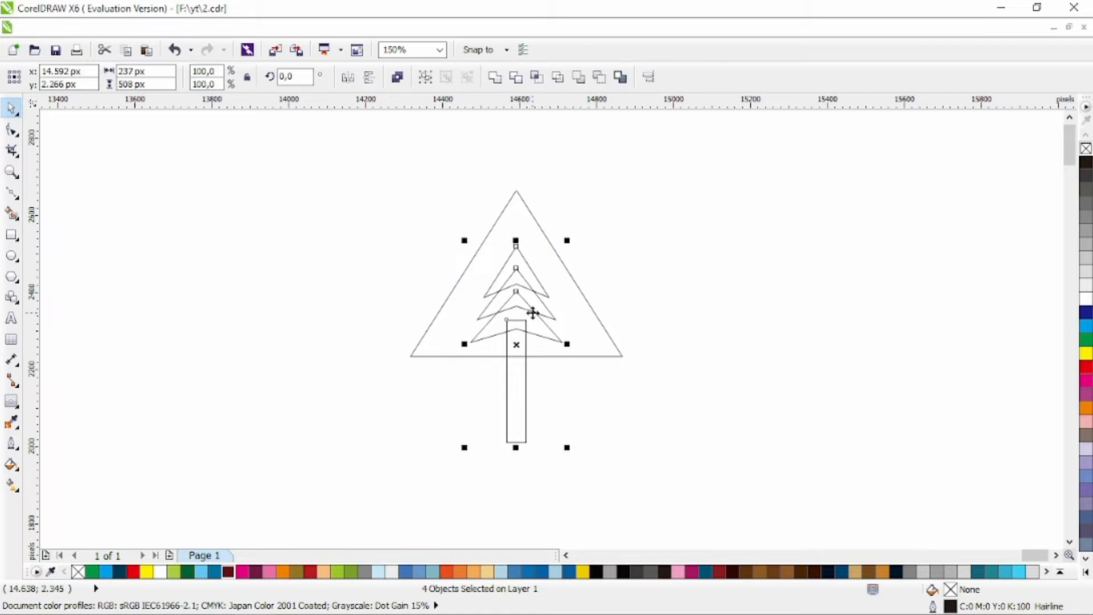
drag(531, 313, 535, 307)
Step: Try welding the three tiers and the trunk into one tree shape, and undo the weld
click(495, 77)
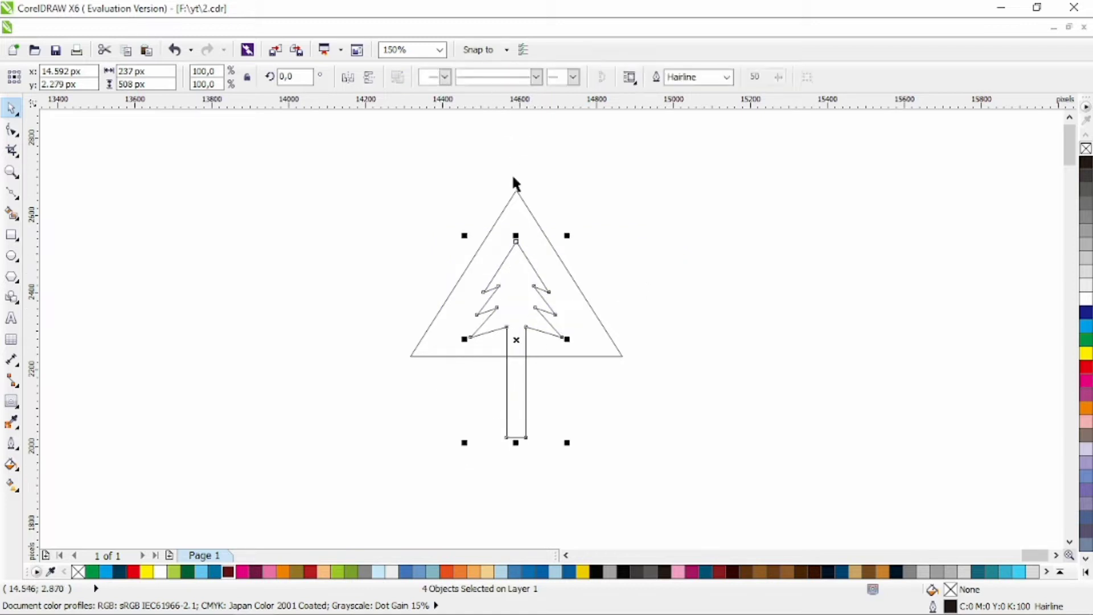
shift+click(527, 211)
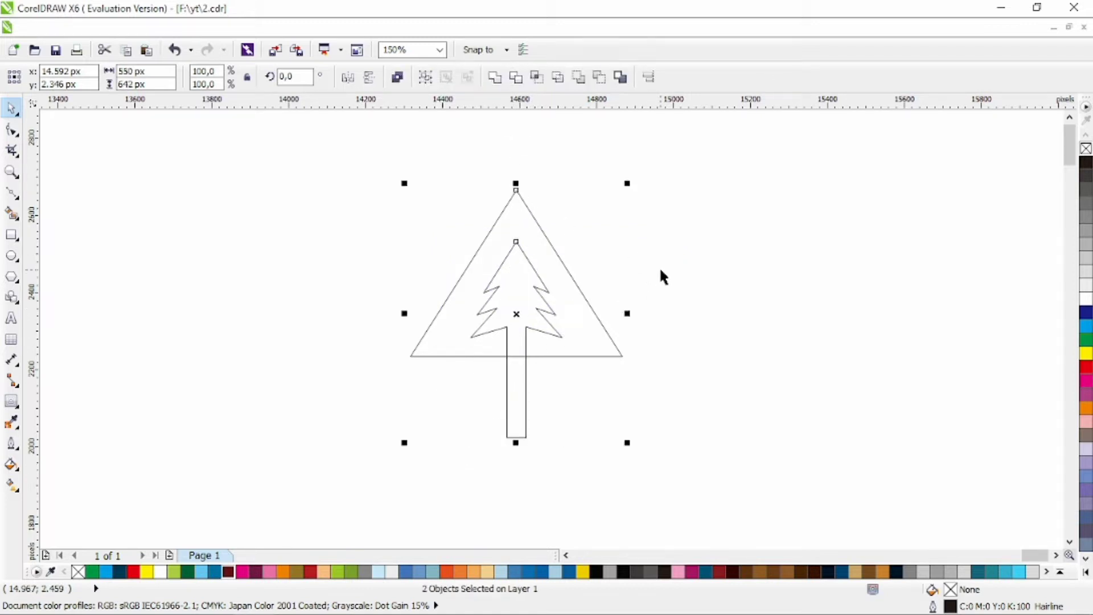
key(ctrl+z)
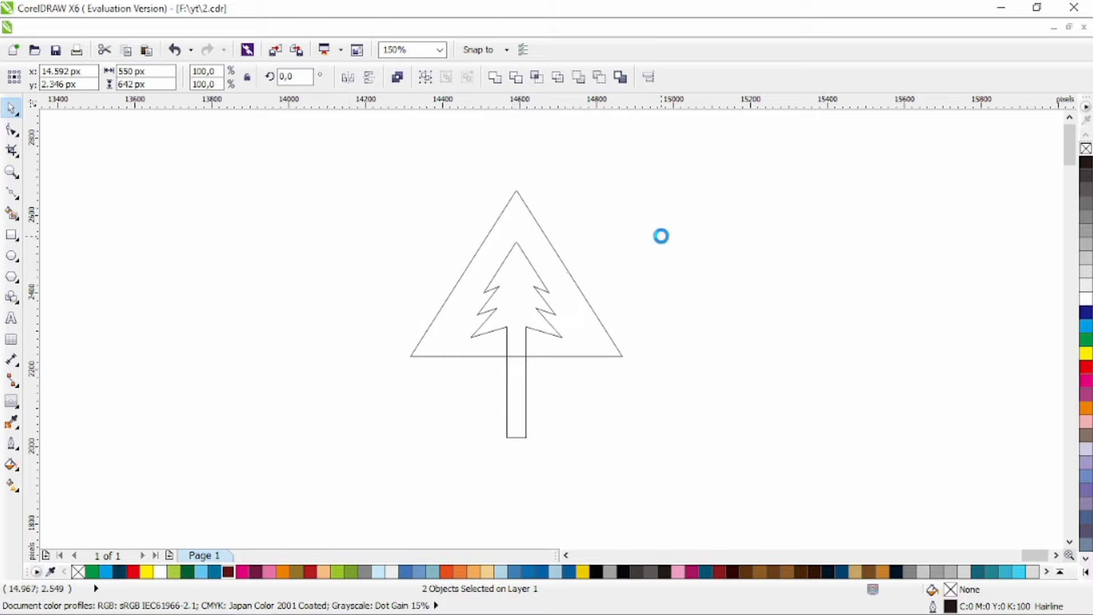
Step: Move the lowest and middle tiers slightly down to spread the tiers further apart
scroll(545, 312, up, 2)
drag(552, 336, 553, 352)
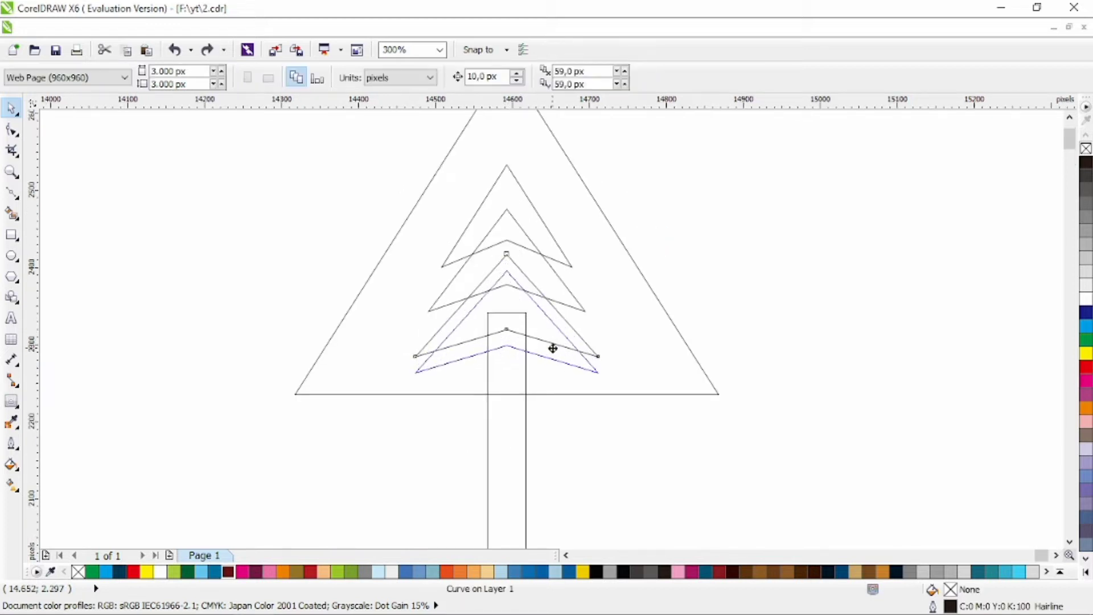
drag(555, 272, 554, 283)
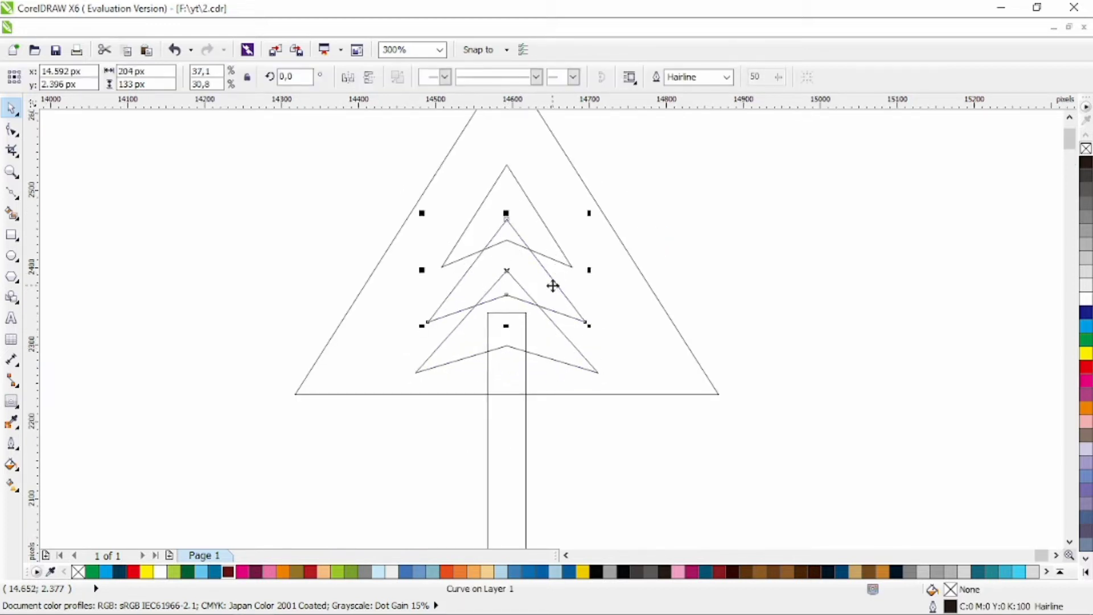
click(695, 248)
Step: Scale the top tier down around its centre to about 150 by 118 px
click(544, 221)
drag(579, 161, 568, 162)
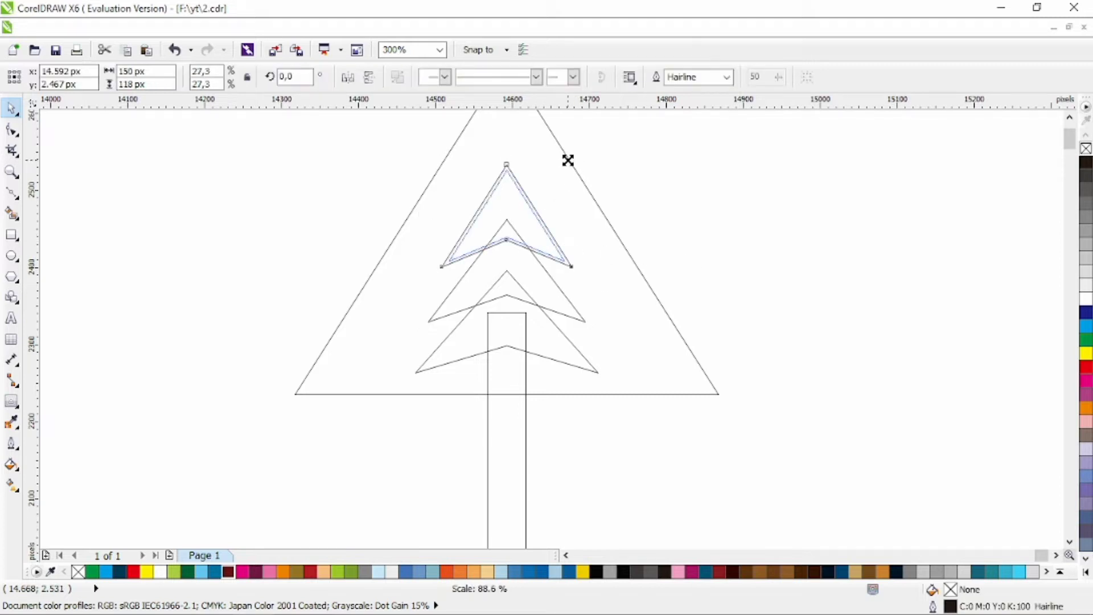
drag(522, 195, 515, 199)
click(651, 219)
Step: Nudge the three tiers slightly up and weld them with the trunk into a single tree shape
scroll(631, 249, down, 2)
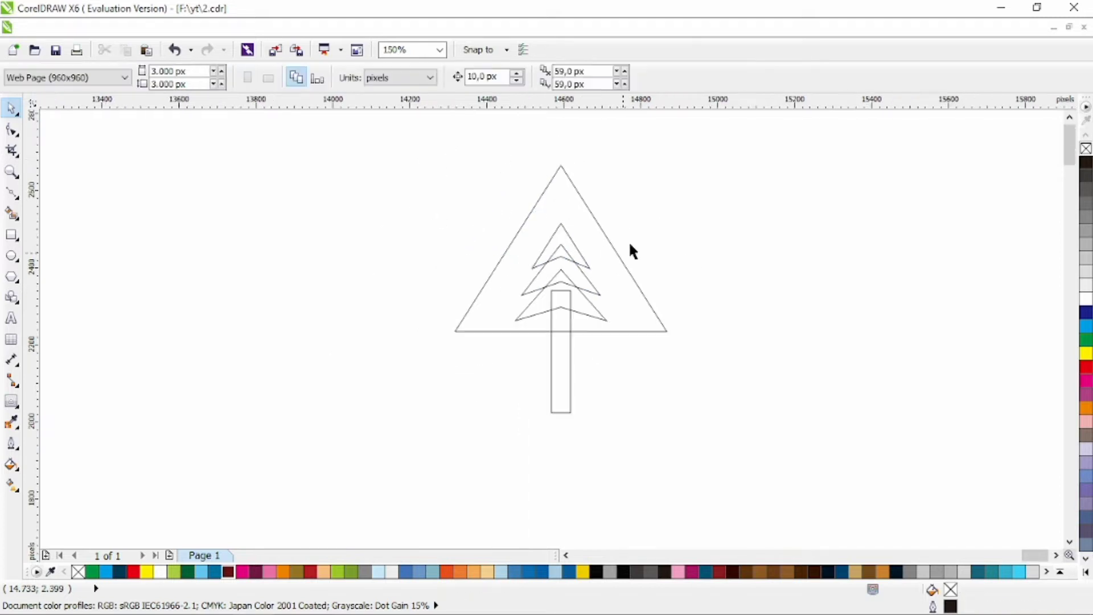
drag(499, 309, 501, 307)
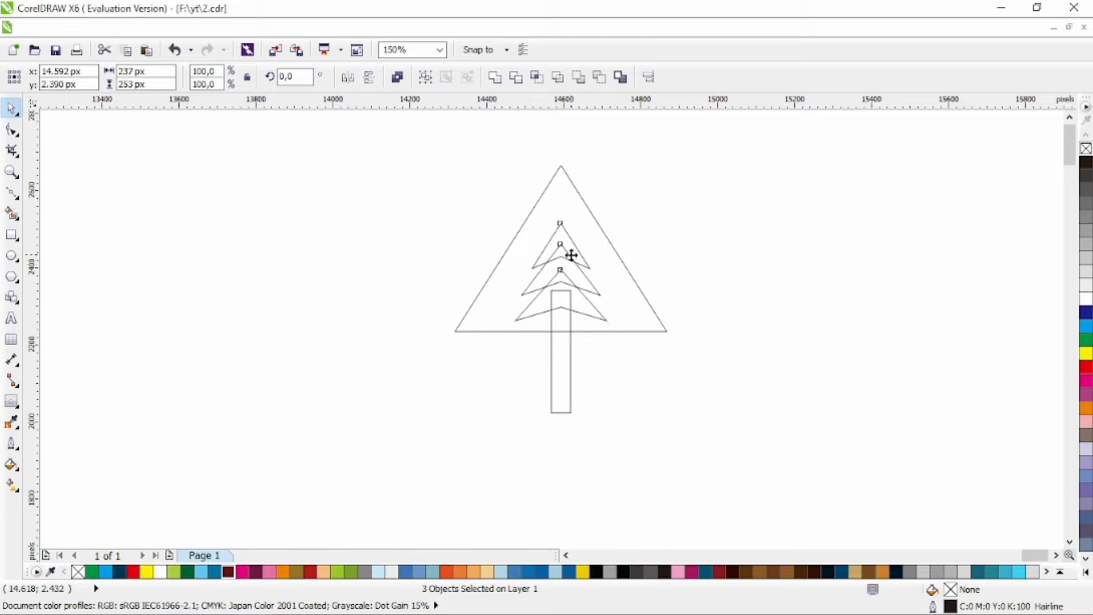
key(Up)
shift+click(548, 308)
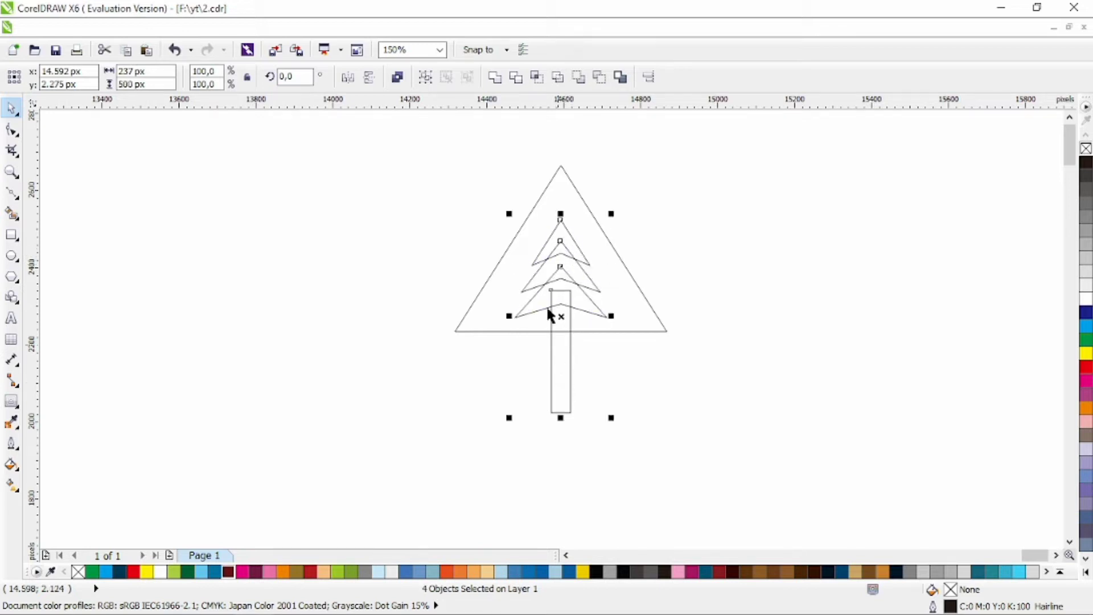
click(497, 82)
Step: Trim the tree shape out of the large triangle and stretch the result downward to about 509 px tall
shift+click(565, 177)
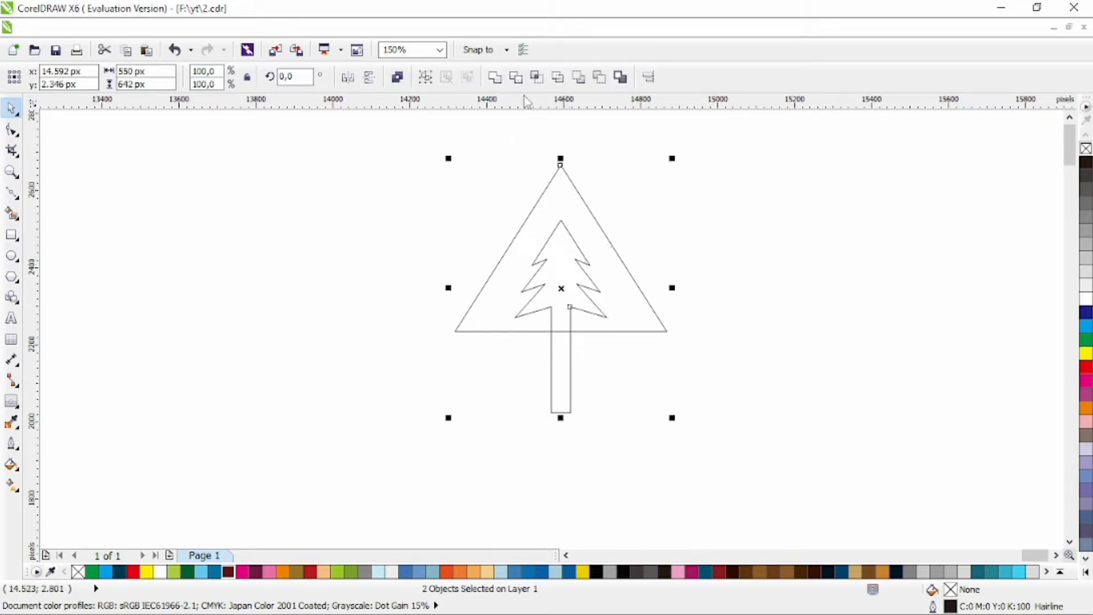
click(515, 78)
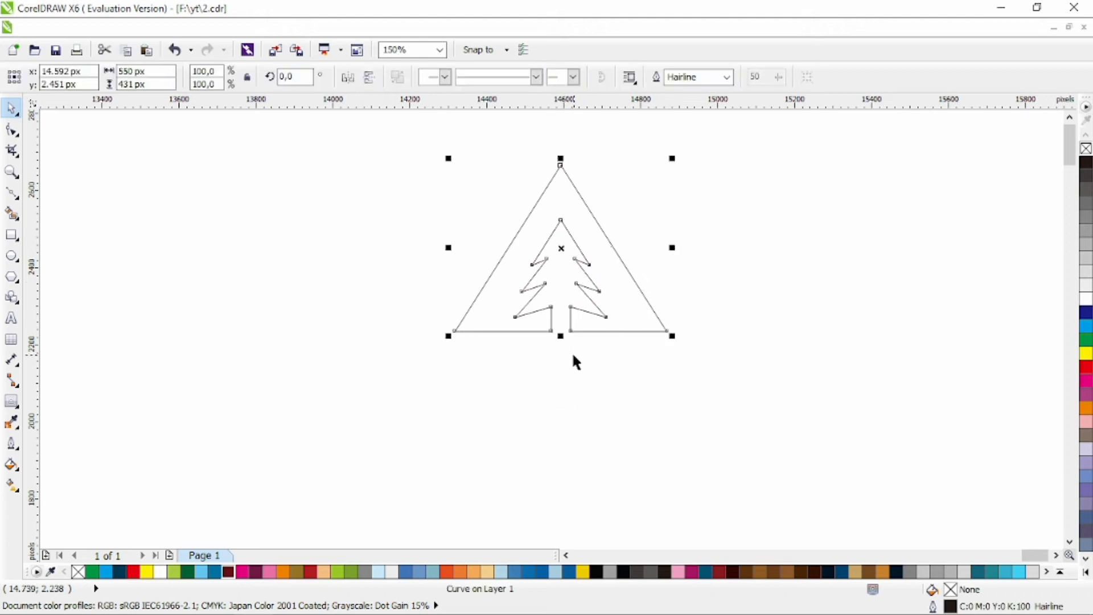
drag(561, 343, 564, 373)
click(633, 323)
click(640, 328)
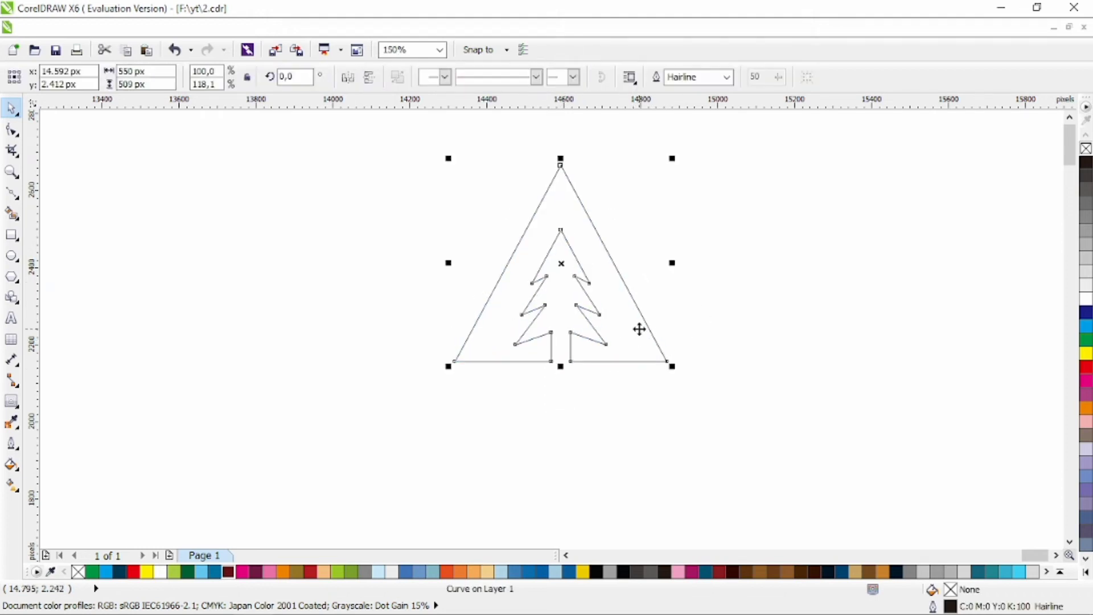
Step: Fill the cut-out triangle with dark green C93 M49 Y100 K15 and remove its outline
scroll(640, 329, up, 1)
scroll(640, 329, up, 1)
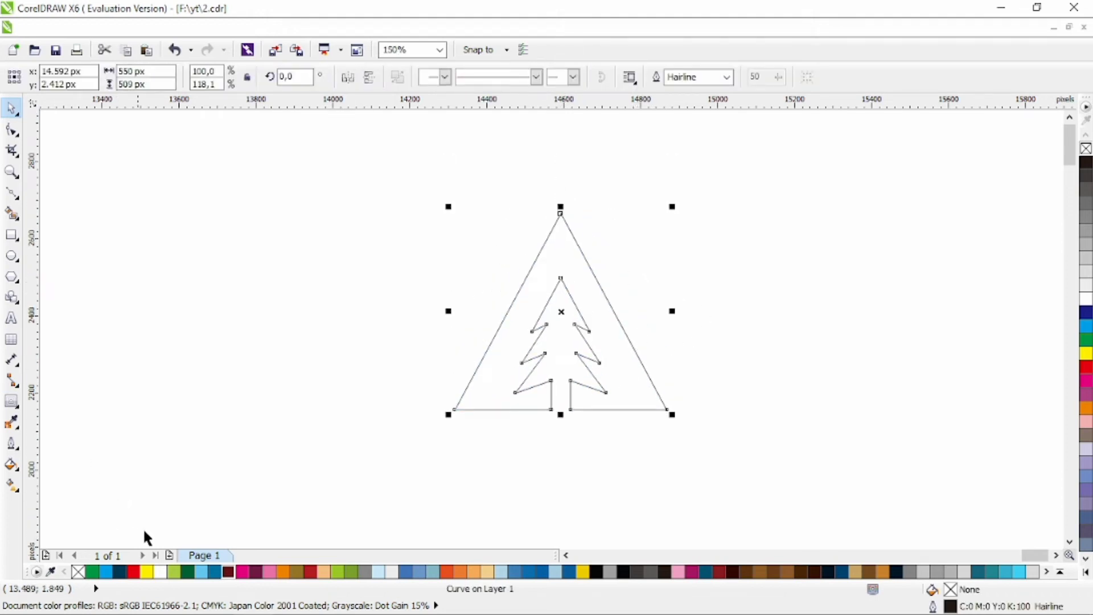
click(187, 571)
right_click(78, 571)
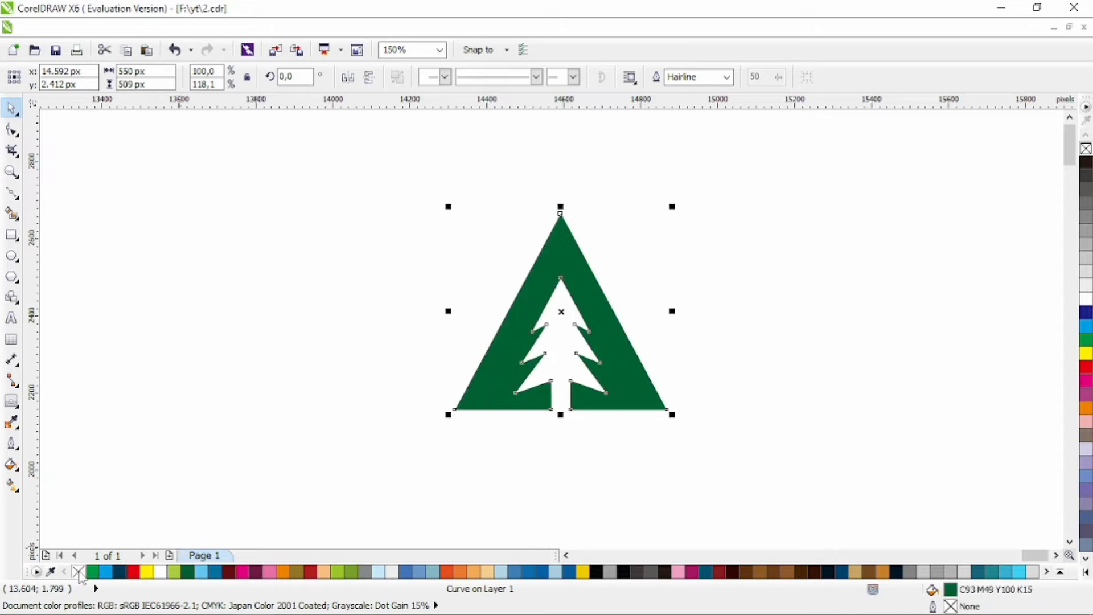
Step: Apply a linear fountain fill to the triangle, running from dark green at the base to lighter green at the apex
click(12, 484)
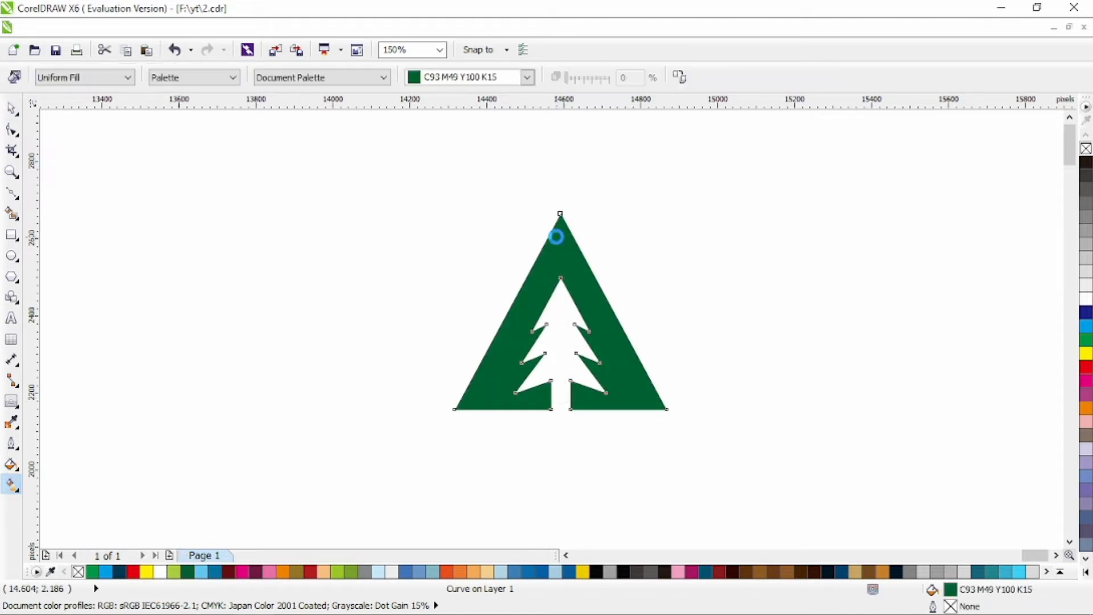
click(91, 571)
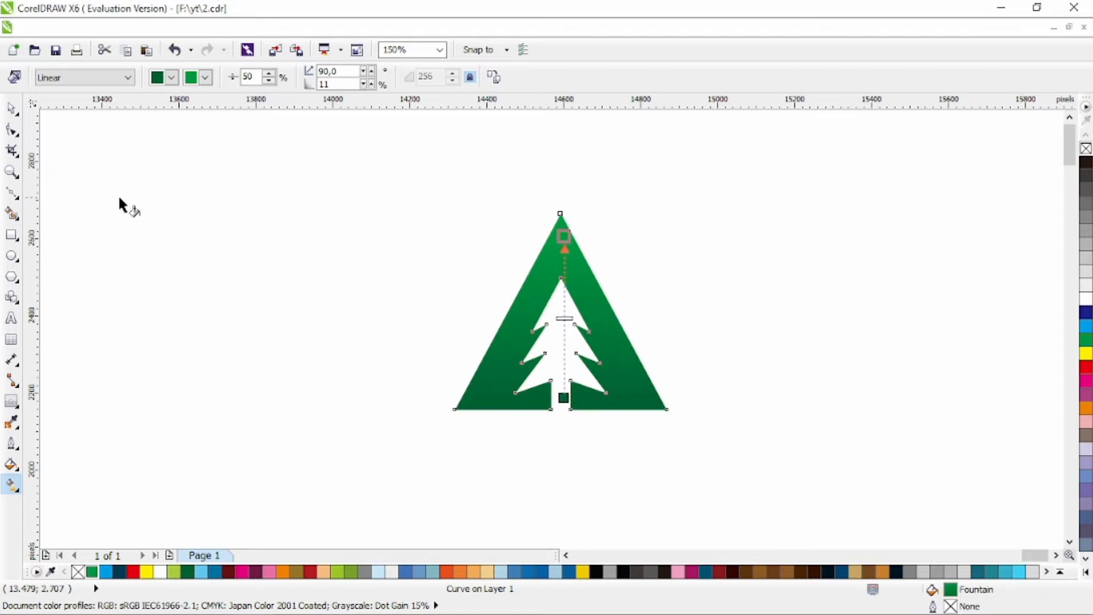
click(12, 109)
click(704, 278)
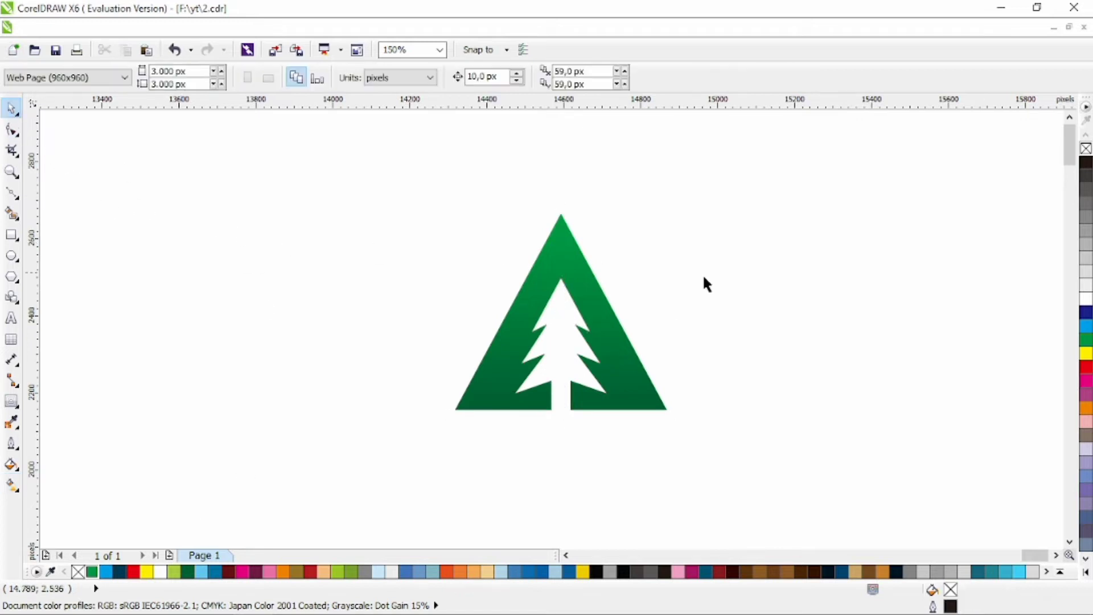
Step: Refill the triangle with the lighter green and apply a vertical linear fountain fill from green at the base to white at the apex
click(631, 408)
click(91, 571)
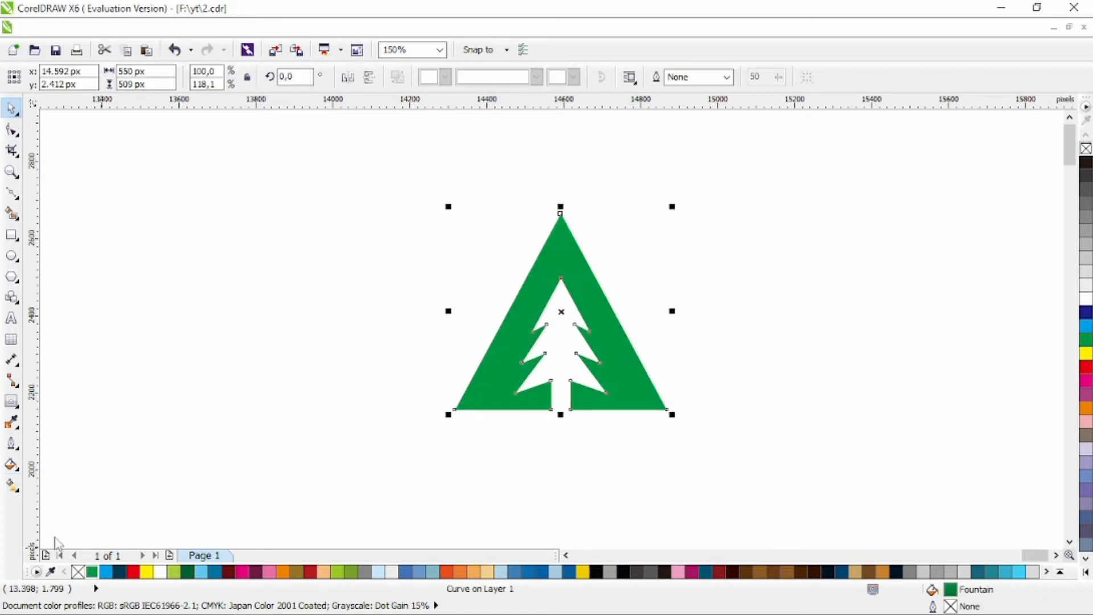
click(11, 485)
drag(562, 401, 560, 214)
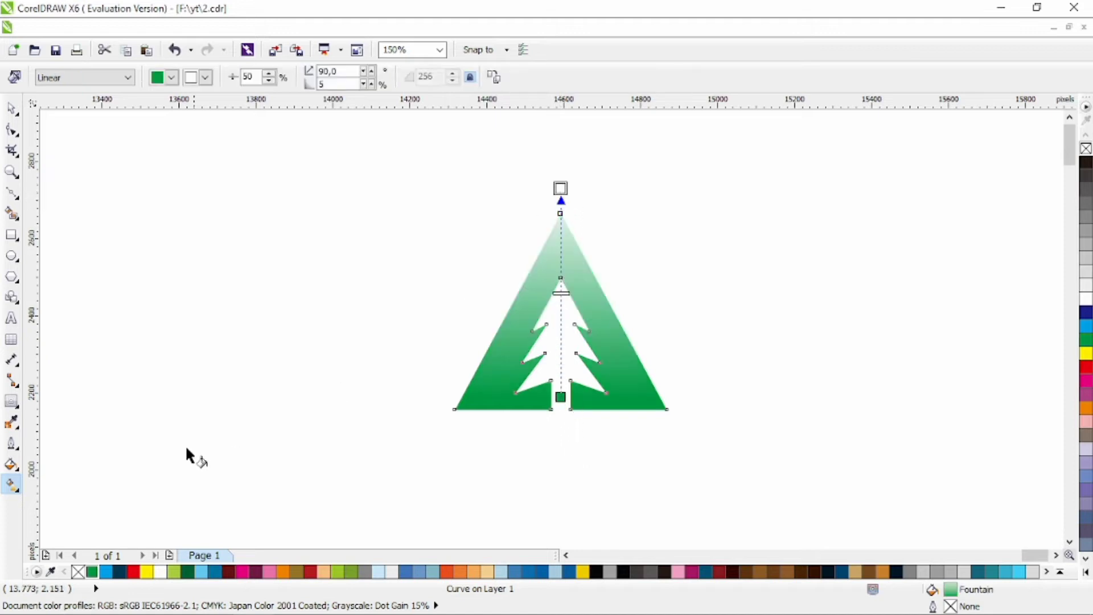
Step: Change the colour at the apex end of the triangle's fountain fill to light yellow-green
click(174, 571)
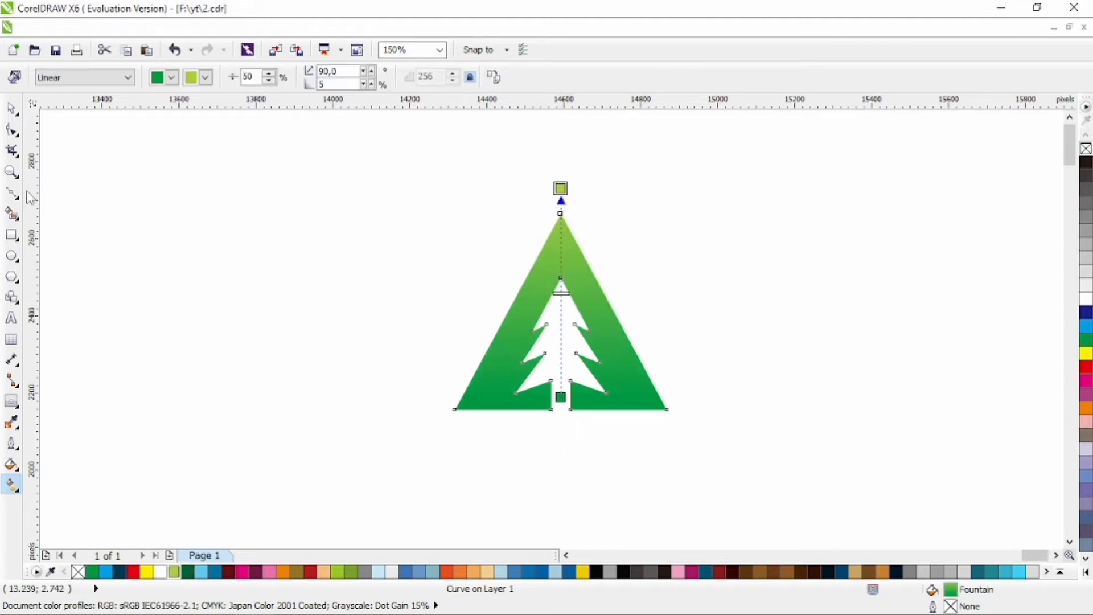
click(11, 107)
click(664, 272)
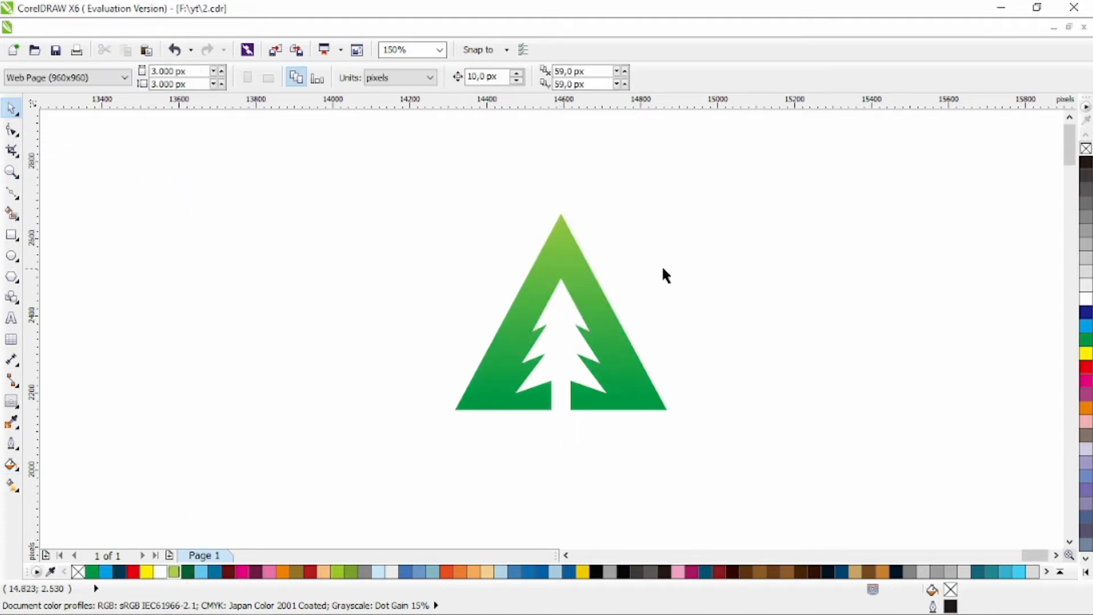
Step: Make an unfilled, black-outlined copy of the triangle and add nodes on its left edge and right base segment
click(558, 278)
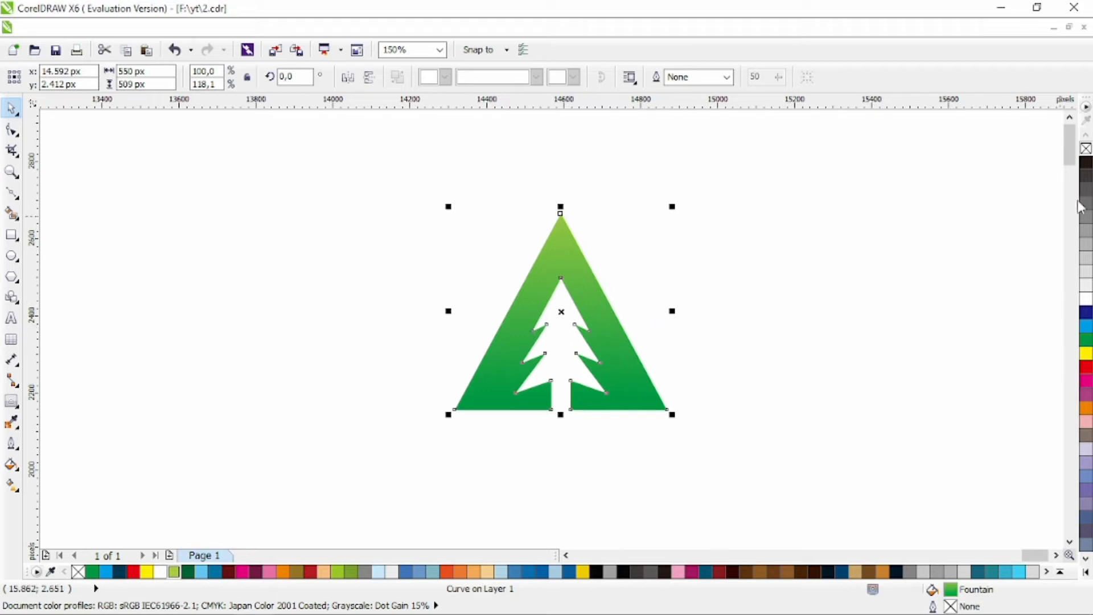
right_click(1086, 166)
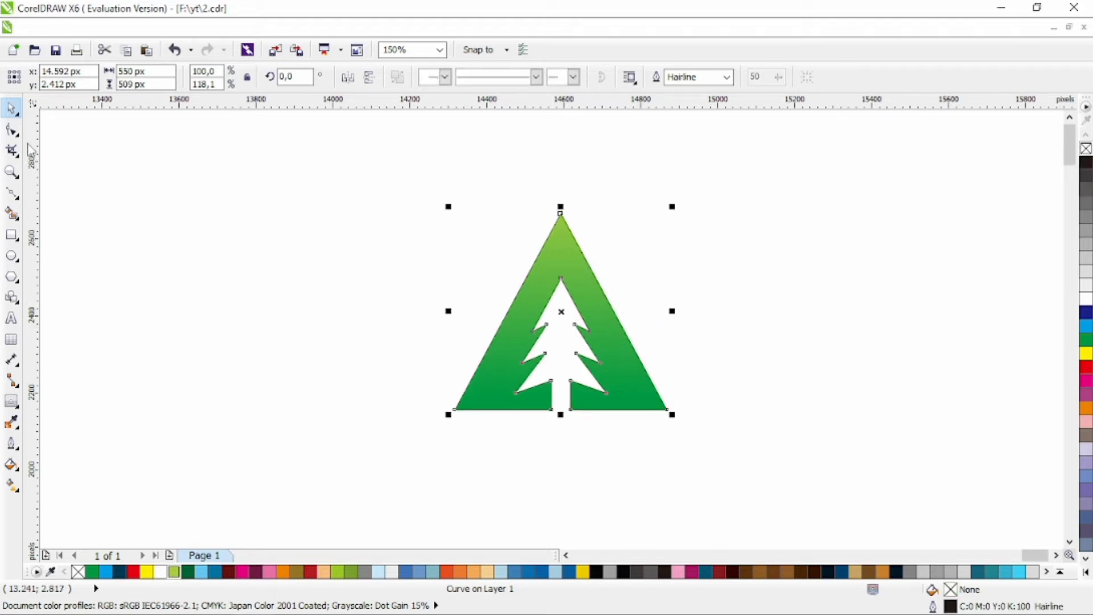
click(9, 131)
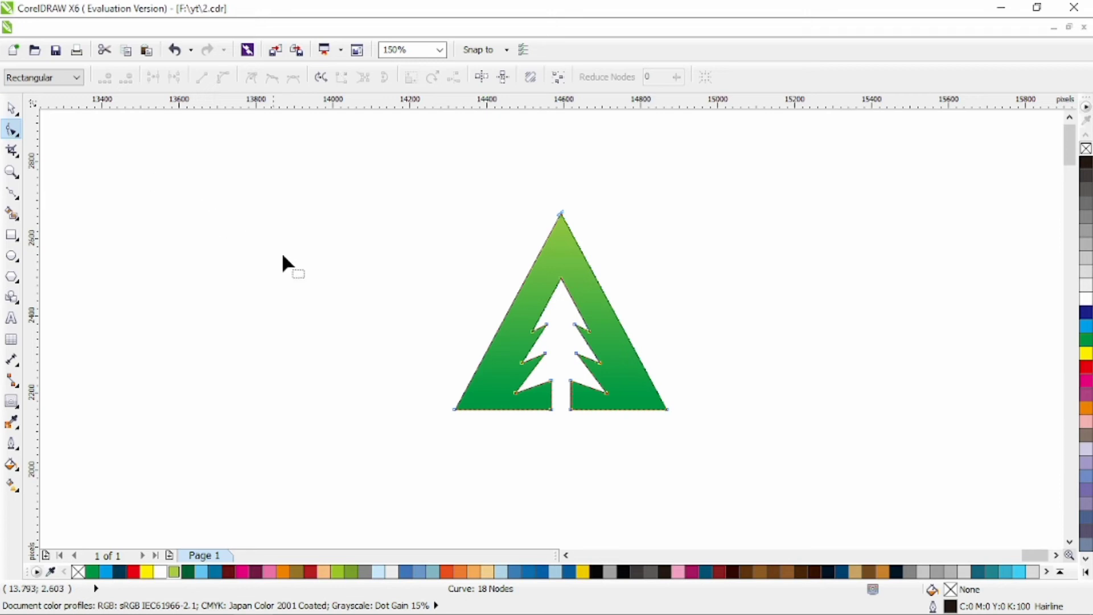
double_click(499, 326)
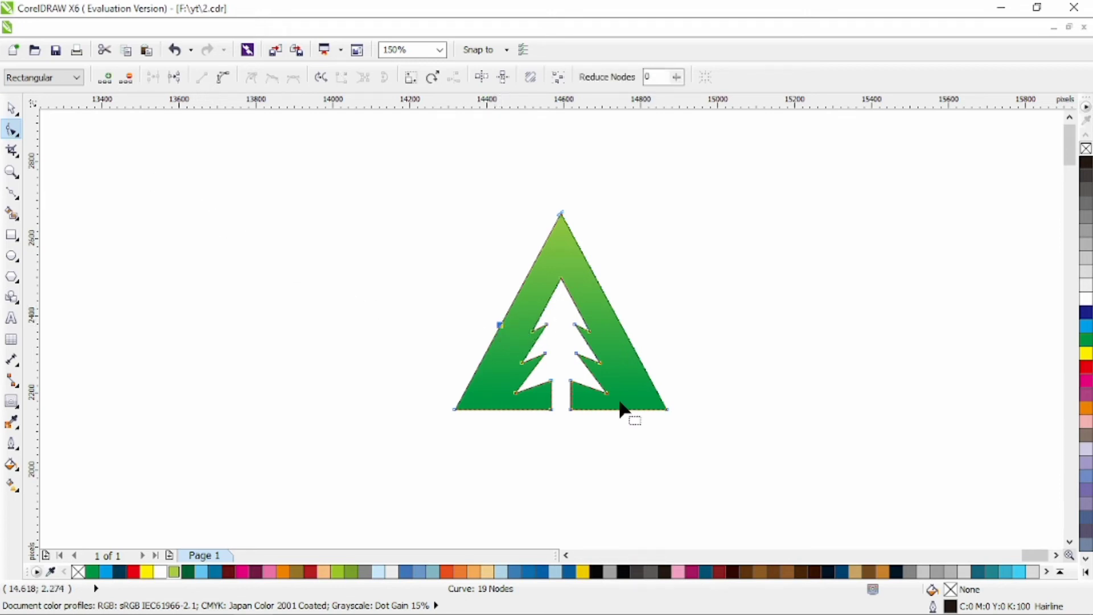
double_click(586, 409)
Step: Try to cut down the outlined copy by deleting its apex and lower-right corner nodes
drag(686, 424, 222, 106)
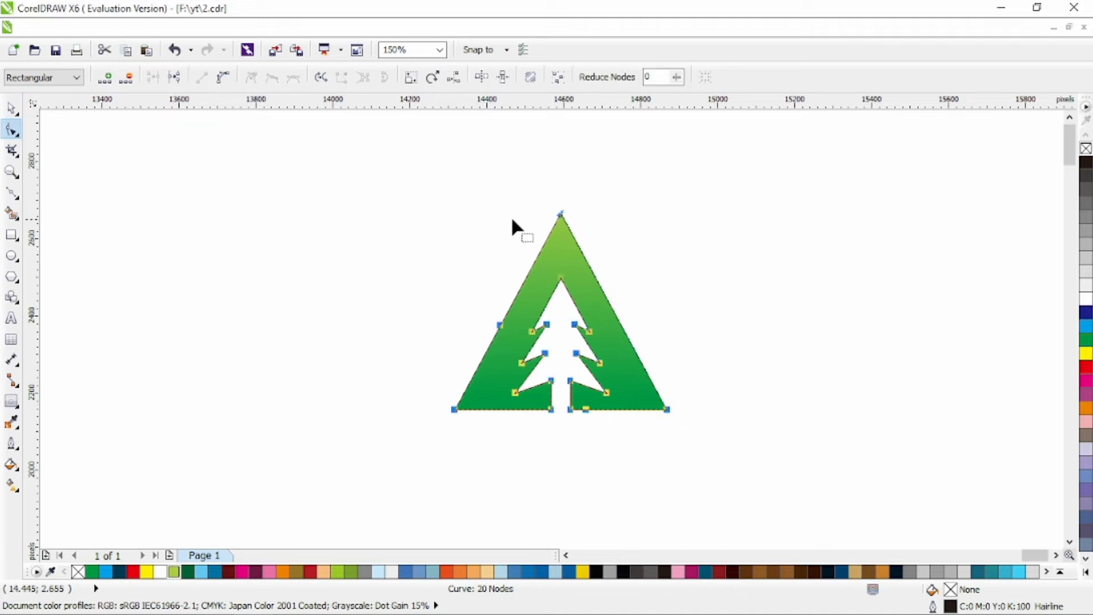
drag(533, 187, 578, 214)
key(Delete)
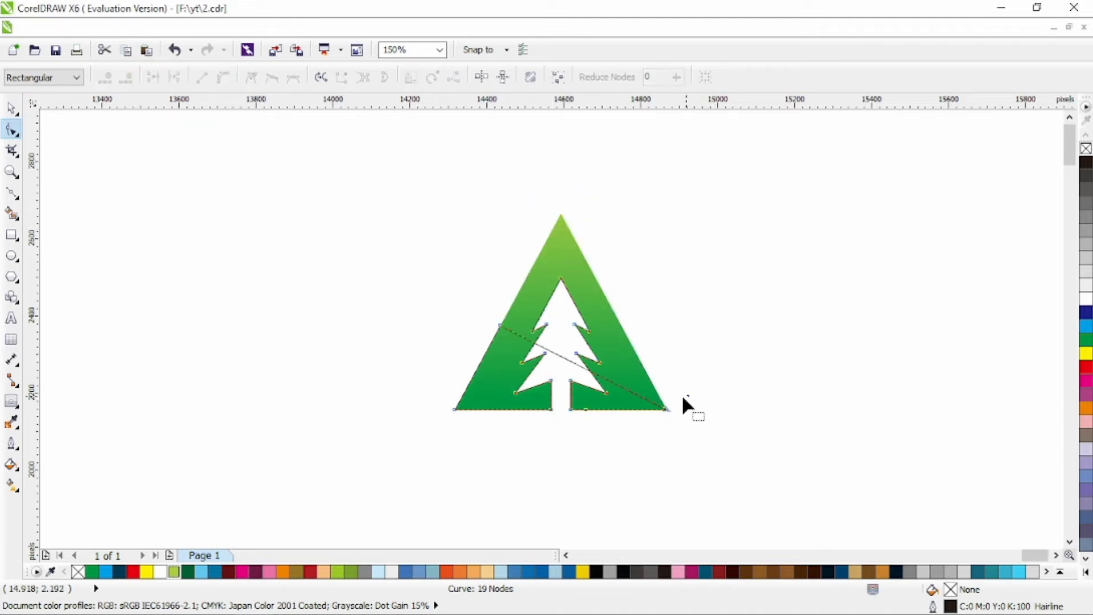
drag(686, 396, 648, 423)
key(Delete)
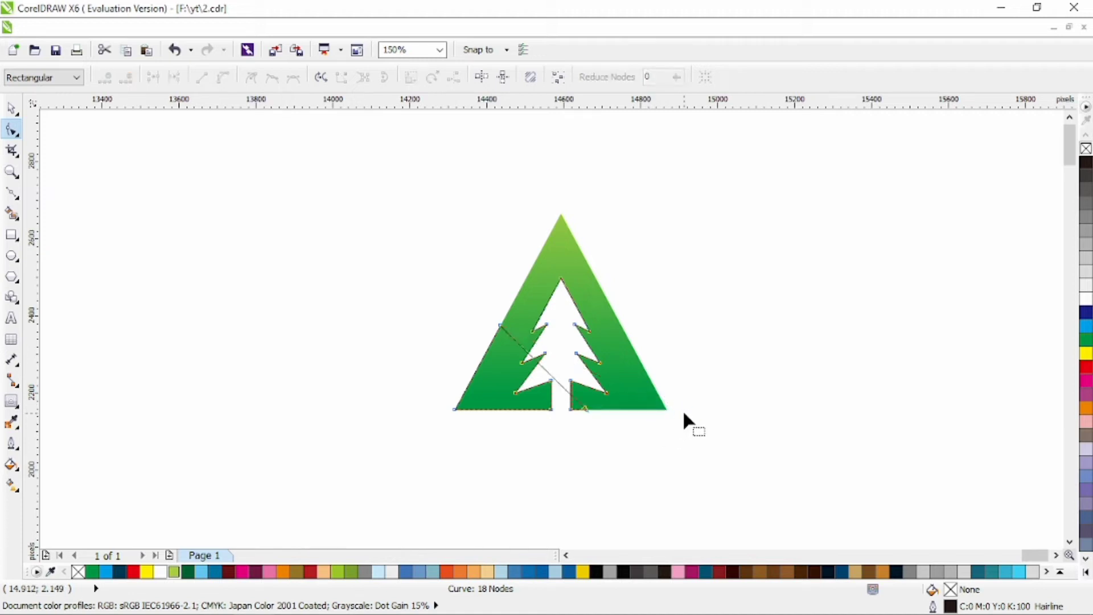
scroll(581, 425, up, 2)
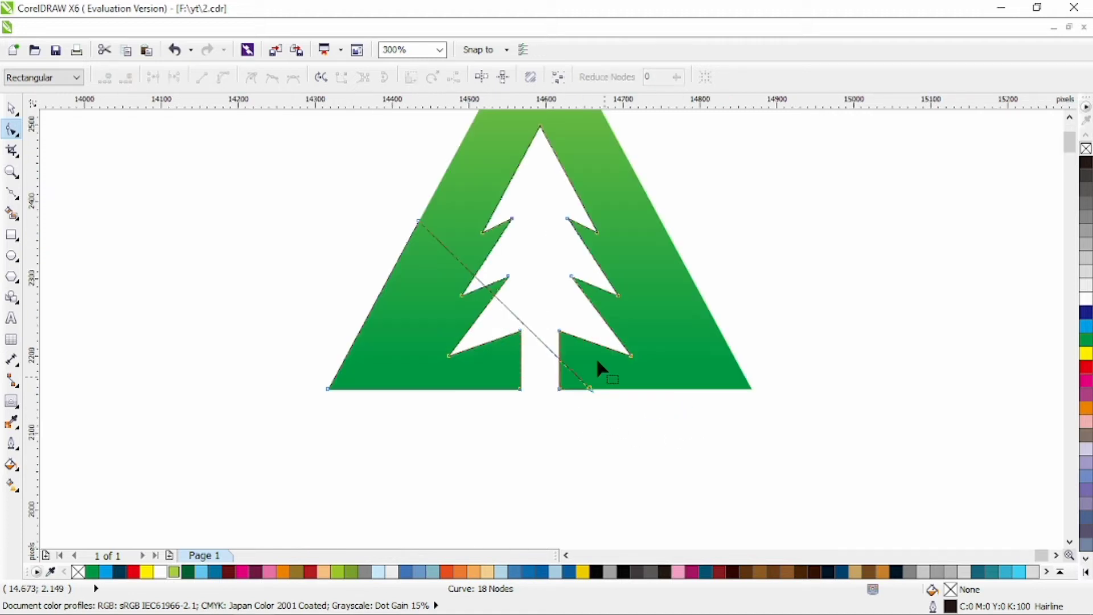
click(11, 107)
click(343, 296)
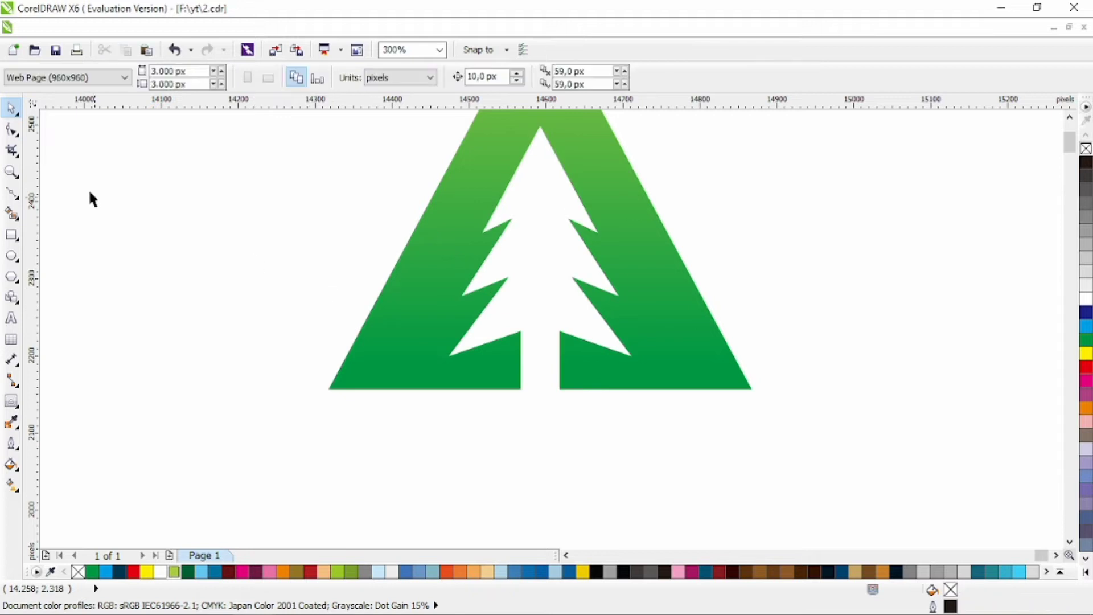
Step: Draw a closed six-node polygon from the tree tip around the triangle's left half and base to the lower-right branch tip
click(12, 195)
scroll(367, 305, down, 2)
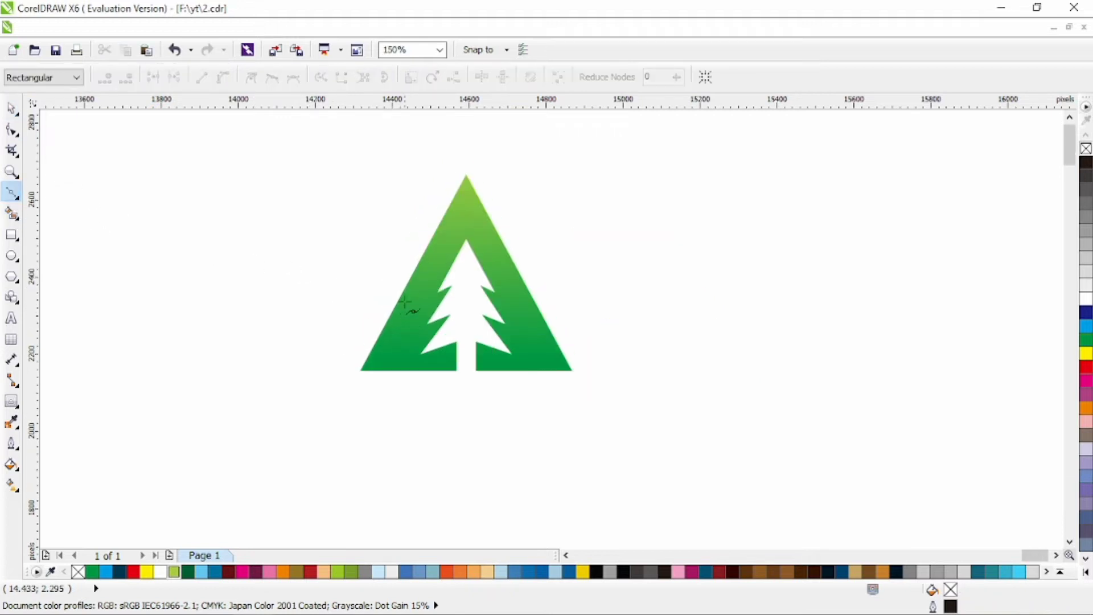
click(466, 238)
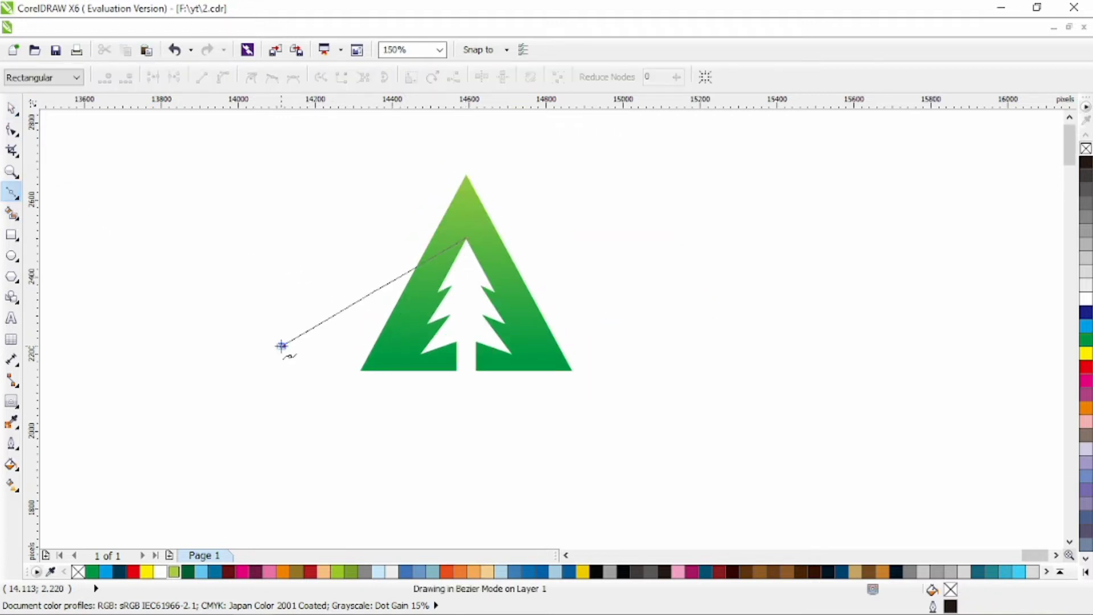
click(281, 346)
click(330, 398)
click(466, 379)
click(509, 352)
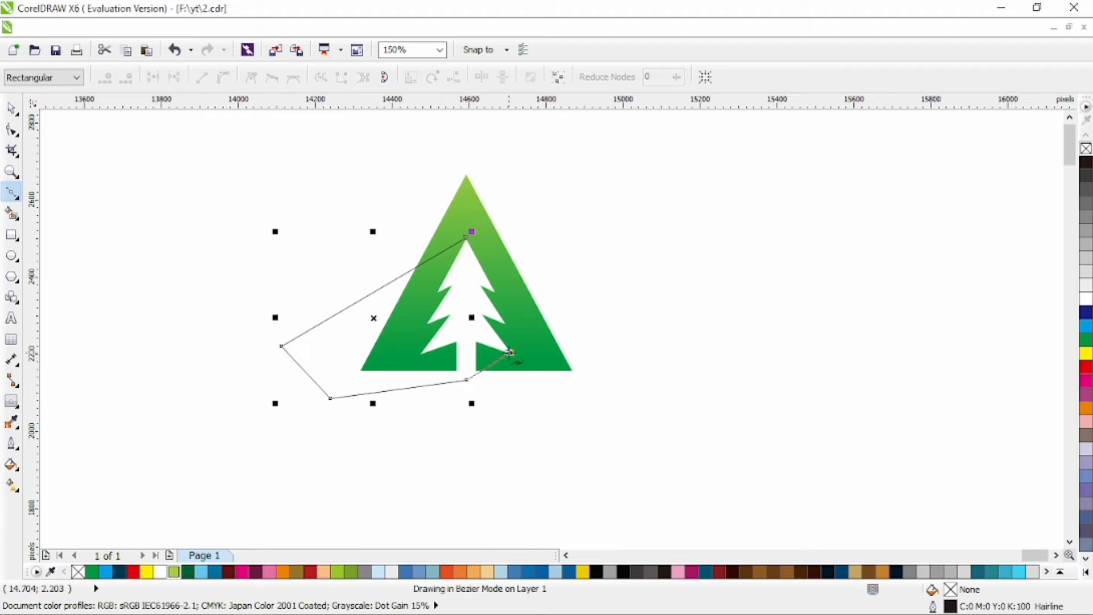
click(469, 328)
click(465, 238)
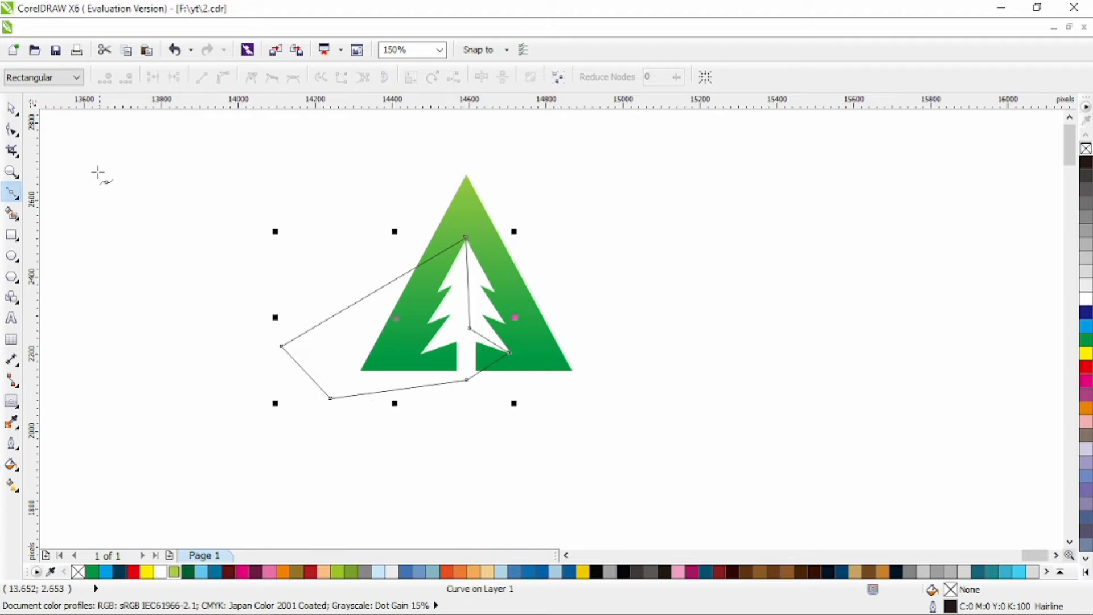
Step: Align the polygon's nodes exactly with the tree's top point and the tip of its lower-right branch
click(11, 130)
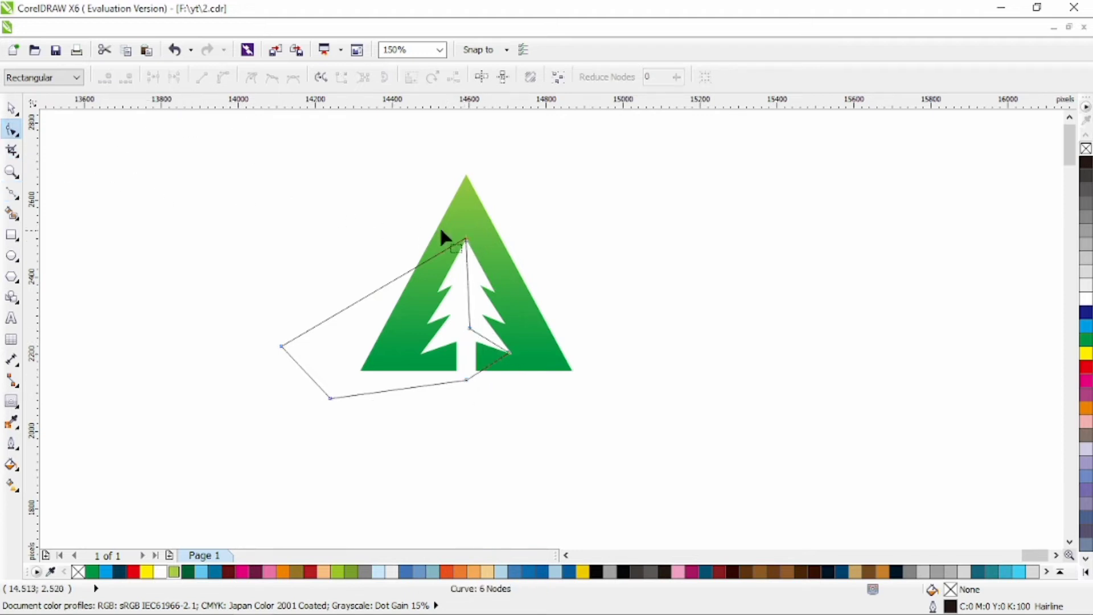
scroll(450, 236, up, 5)
drag(407, 195, 369, 257)
drag(369, 257, 413, 201)
scroll(342, 216, down, 5)
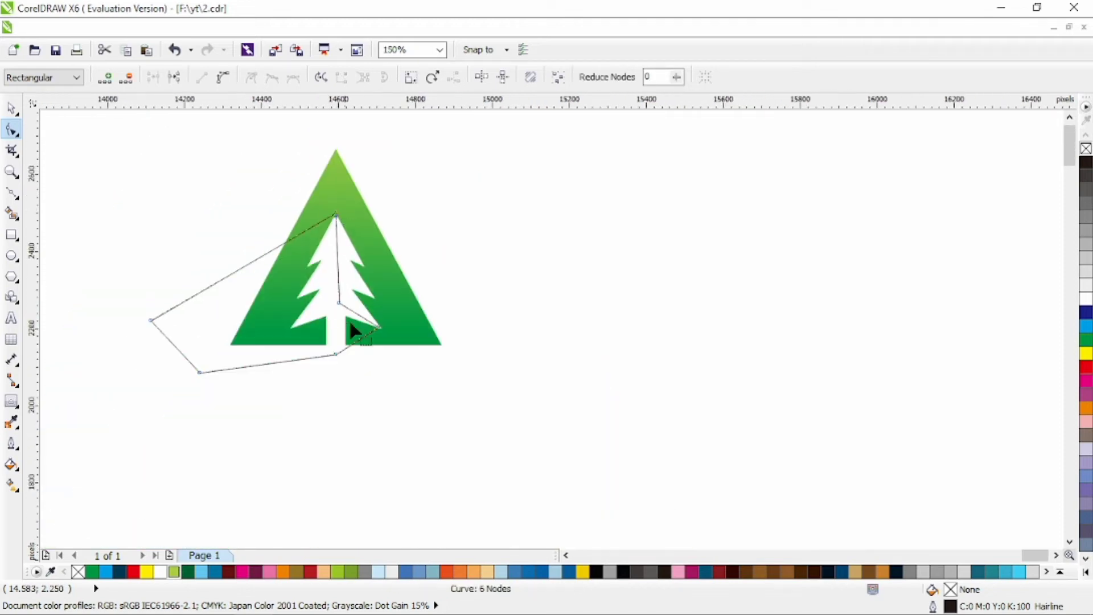
scroll(365, 334, up, 5)
drag(387, 325, 404, 321)
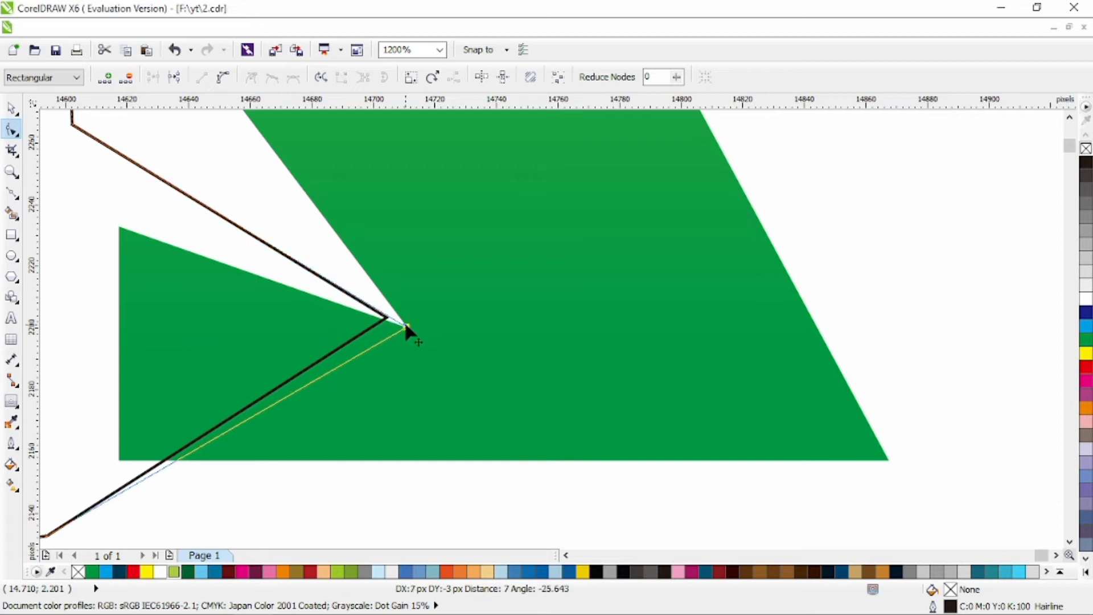
scroll(405, 321, down, 5)
Step: Intersect the polygon with the triangle and delete the polygon
key(space)
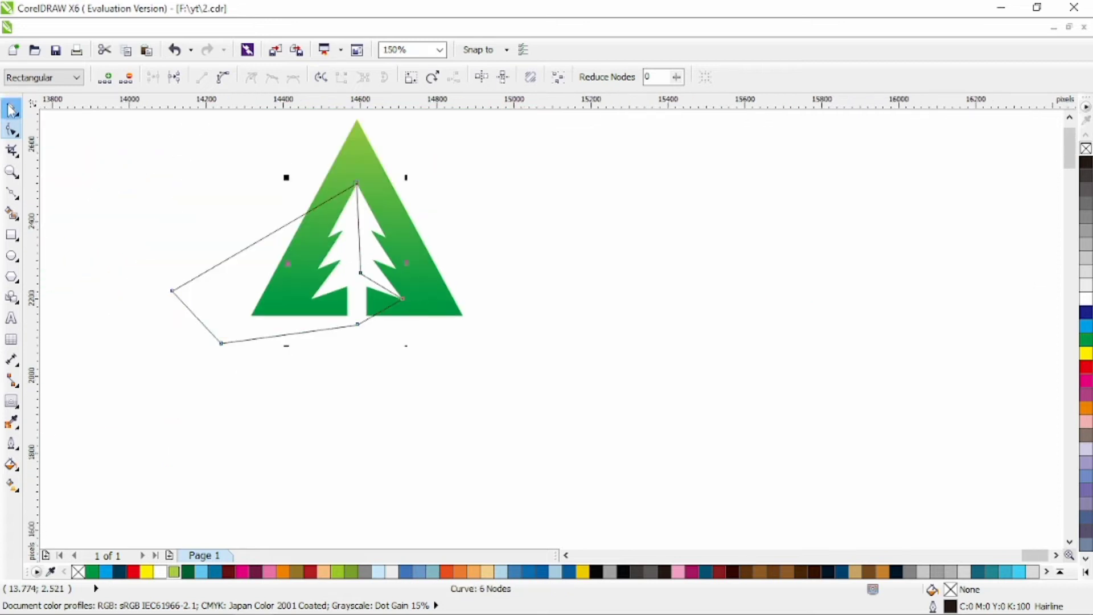
shift+click(360, 150)
click(536, 79)
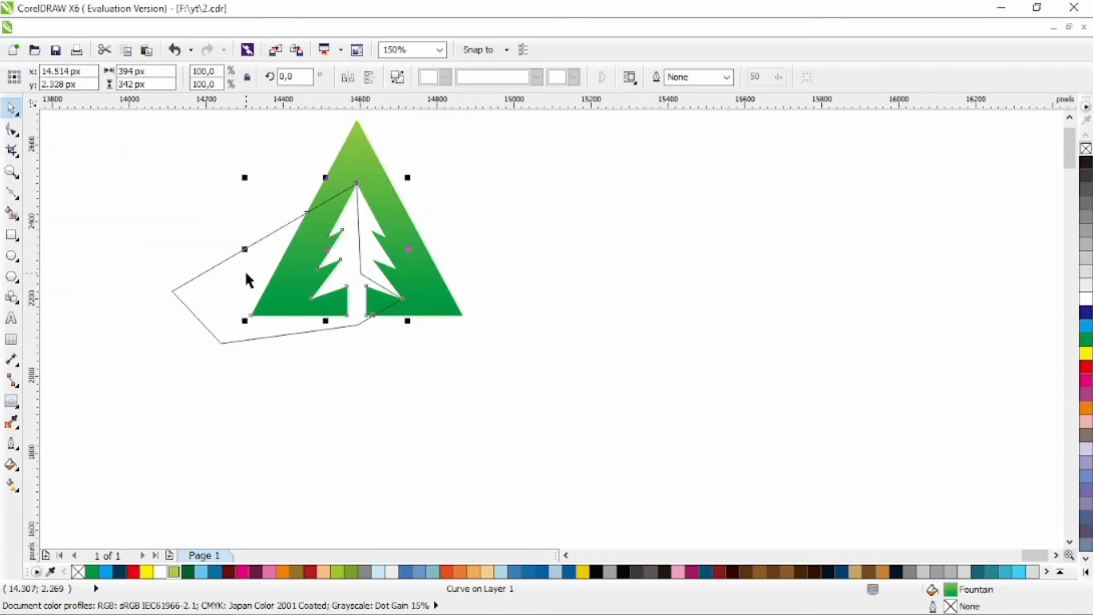
key(Delete)
Step: Give the intersected piece a linear fountain fill at 45°, from dark green C93 M49 Y100 K15 at lower left to green at upper right
click(283, 298)
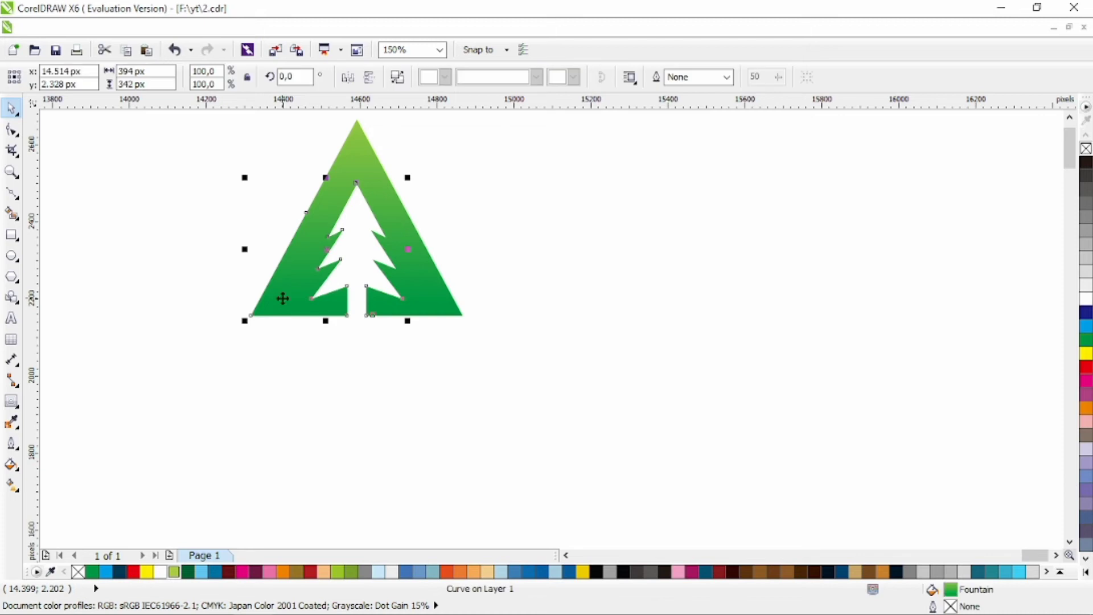
click(190, 572)
key(g)
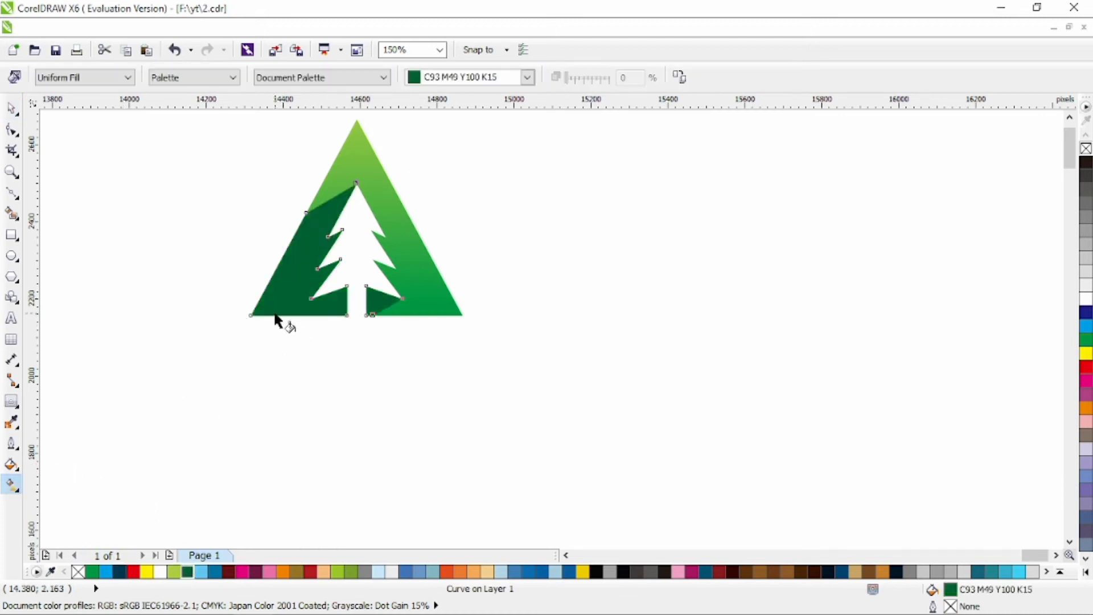
drag(275, 314, 396, 192)
click(92, 573)
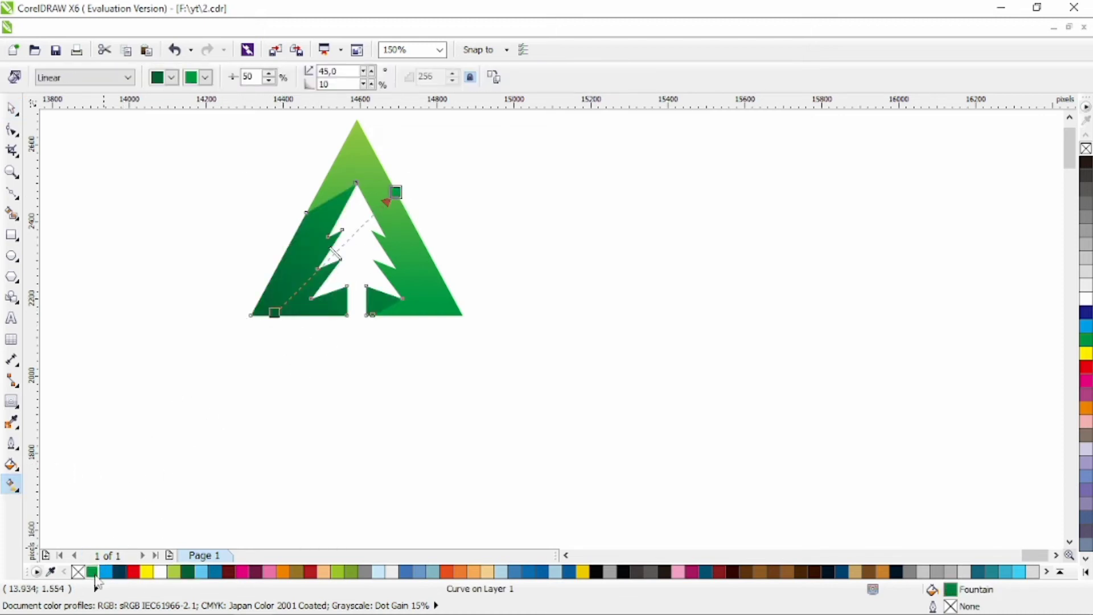
drag(230, 353, 415, 223)
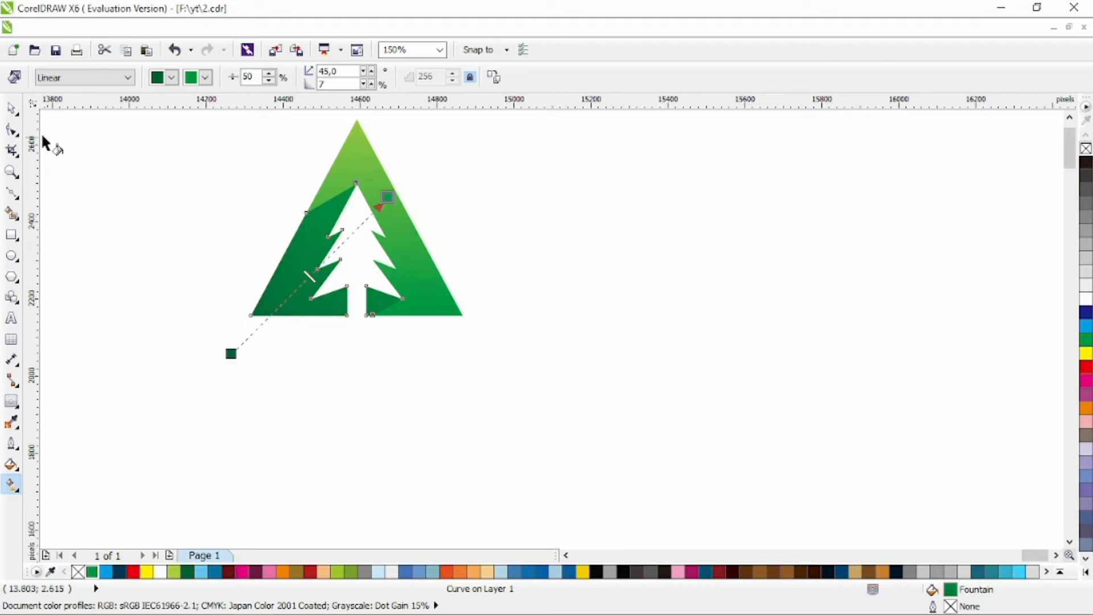
click(11, 108)
click(346, 324)
scroll(359, 323, left, 2)
scroll(364, 302, up, 2)
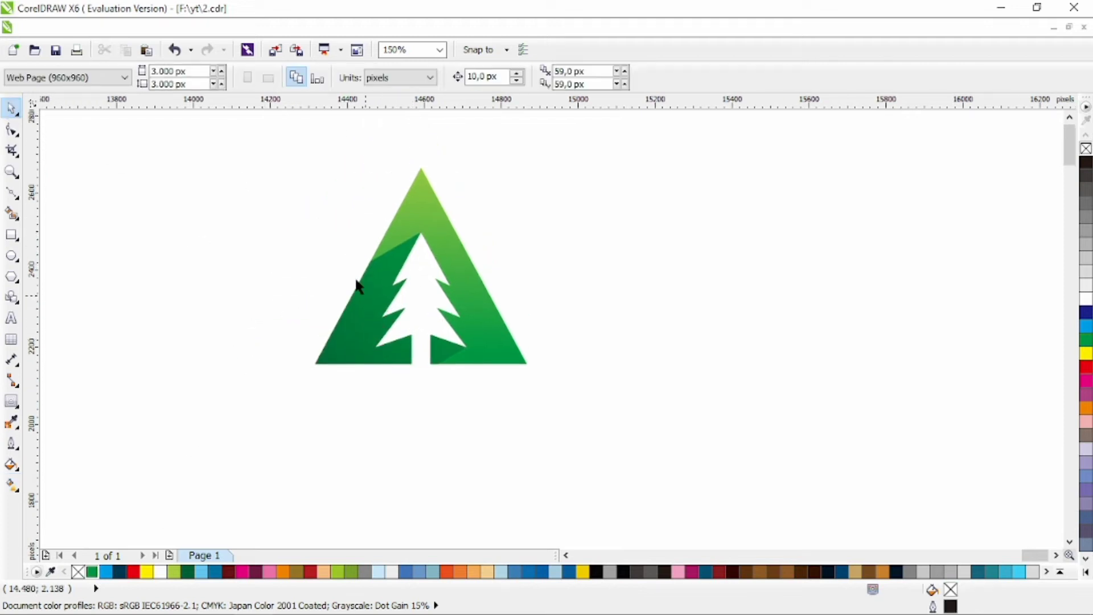
Step: Group the triangle with its darker overlay piece
drag(443, 278, 599, 405)
key(ctrl+g)
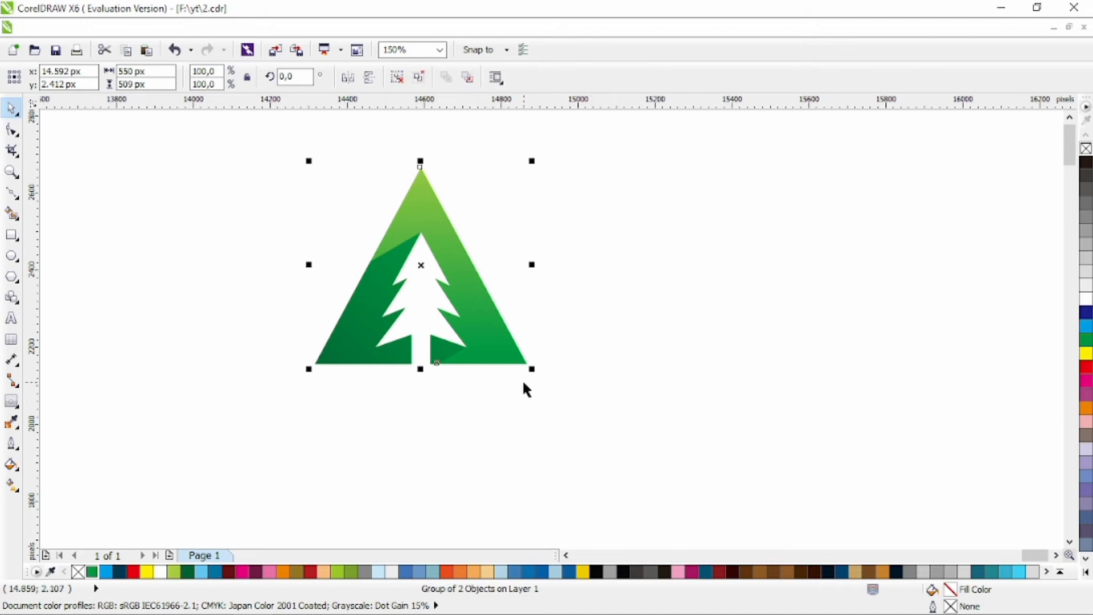
click(524, 377)
Step: Add the artistic text "TRIANGLEPINE" at 24 pt below the triangle
click(11, 318)
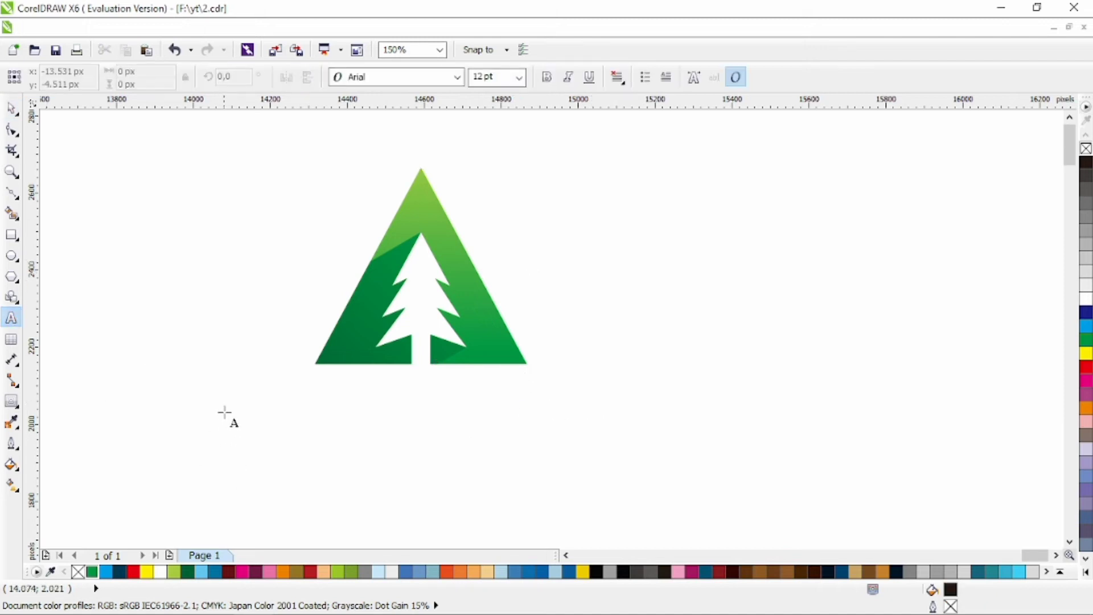
click(225, 411)
text(TRIANG)
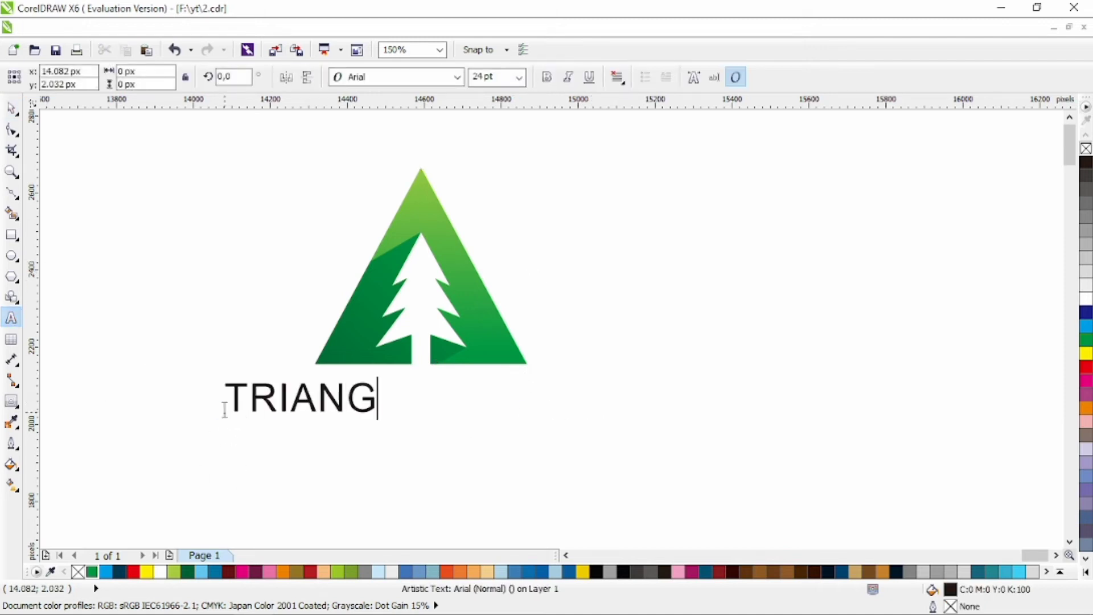
text(LEPINE)
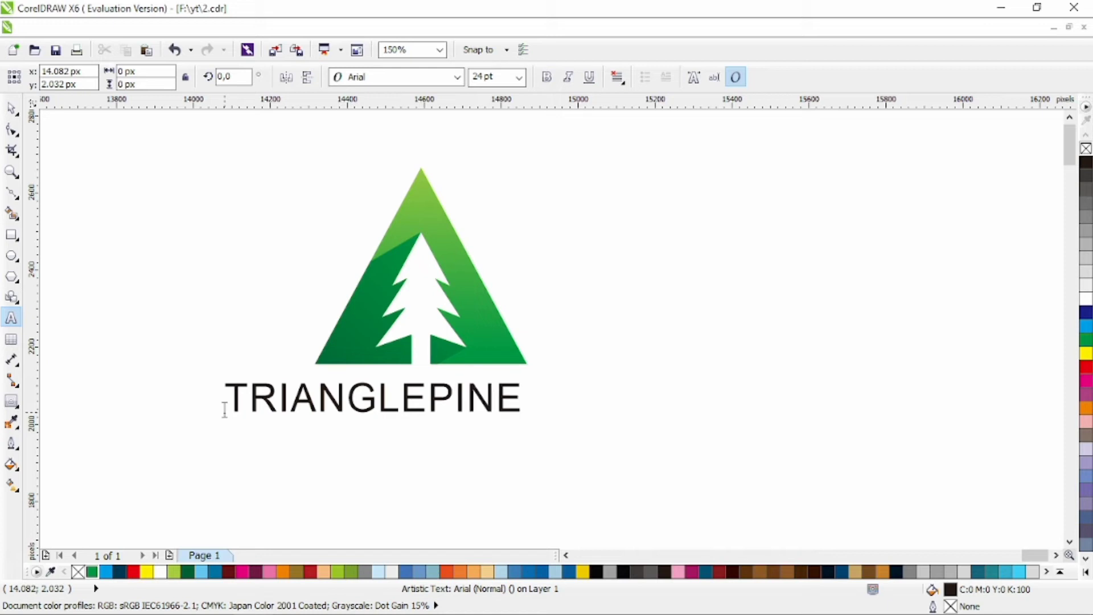
click(12, 108)
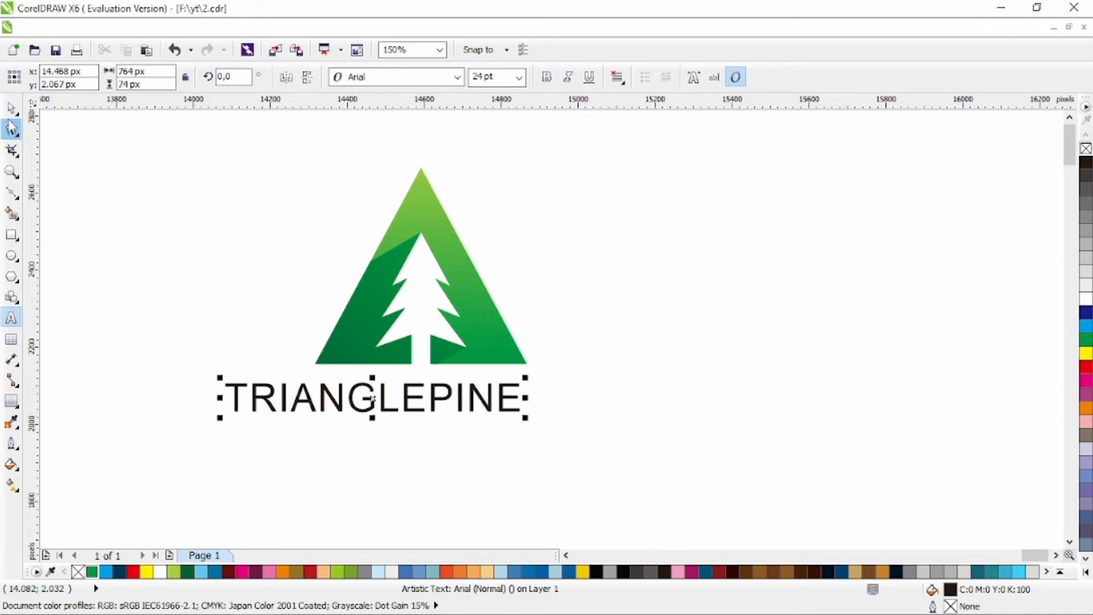
Step: Set the text's font to Calibri Light and the word PINE to bold Calibri
click(458, 78)
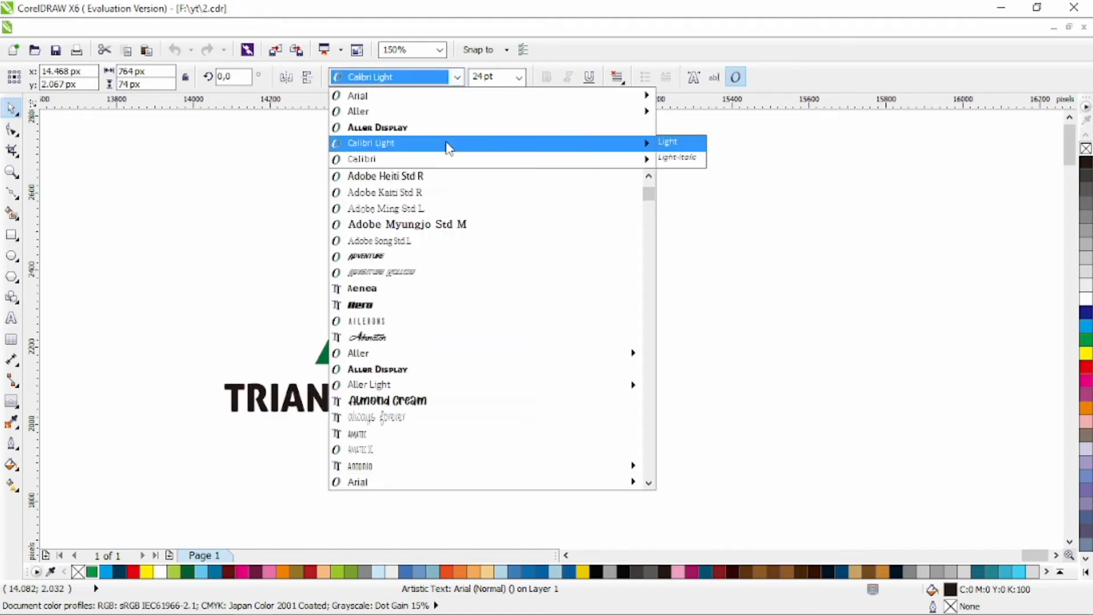
click(448, 147)
double_click(394, 409)
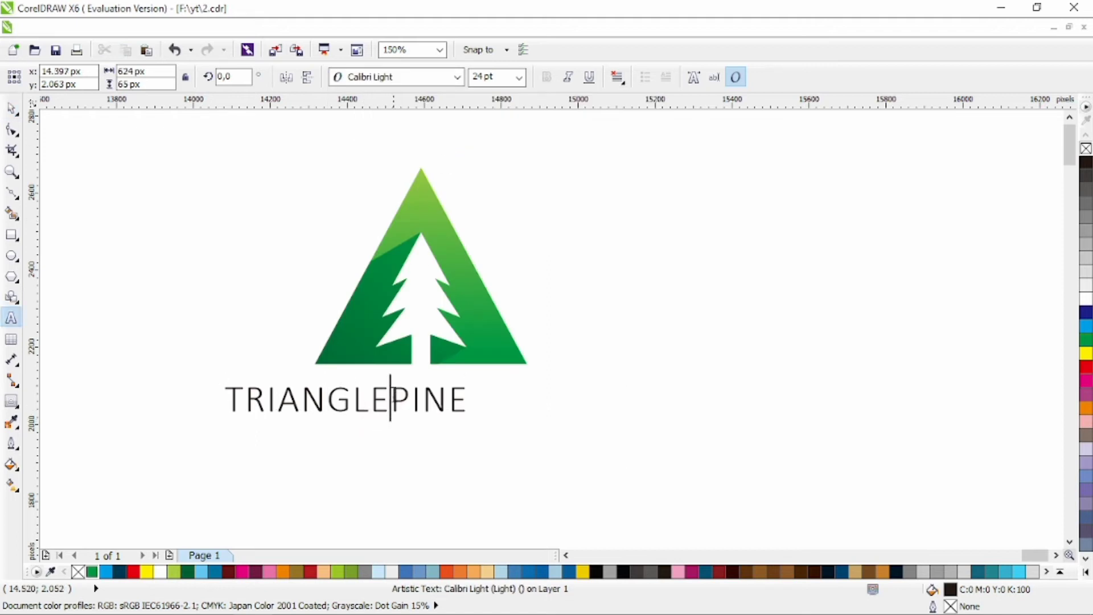
drag(391, 402, 473, 401)
click(458, 77)
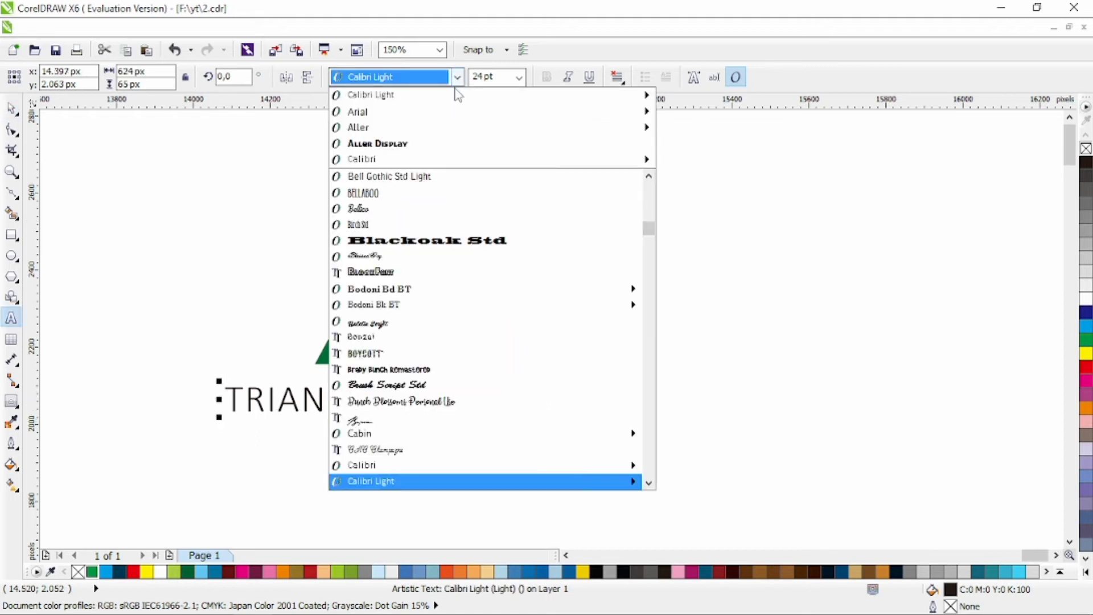
click(446, 162)
click(552, 79)
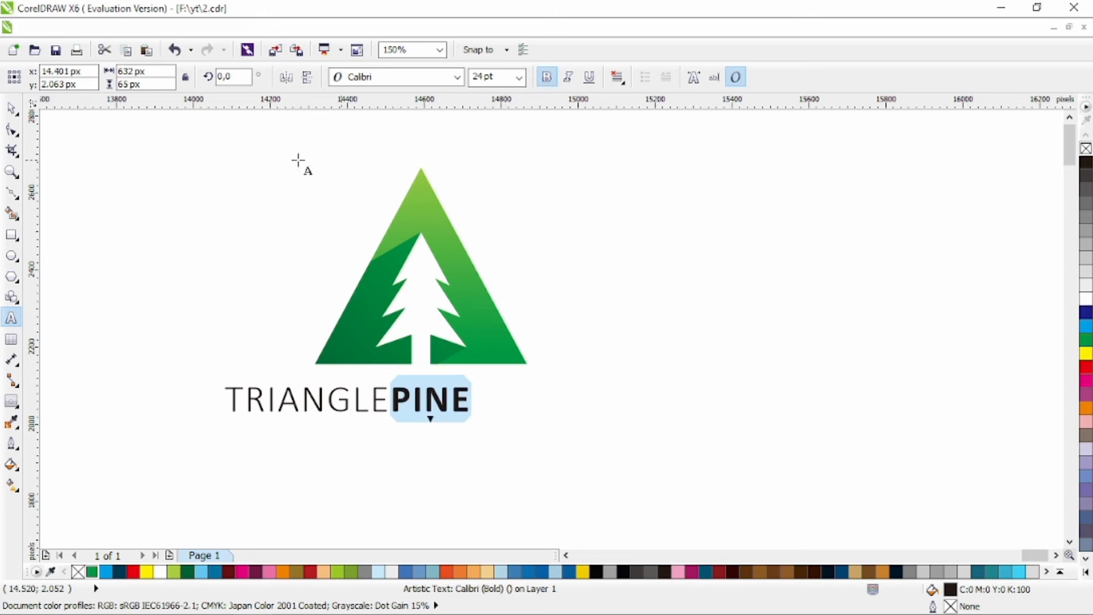
Step: Centre the TRIANGLEPINE text horizontally beneath the grouped triangle logo
click(11, 108)
drag(146, 132, 557, 378)
drag(603, 141, 178, 466)
key(c)
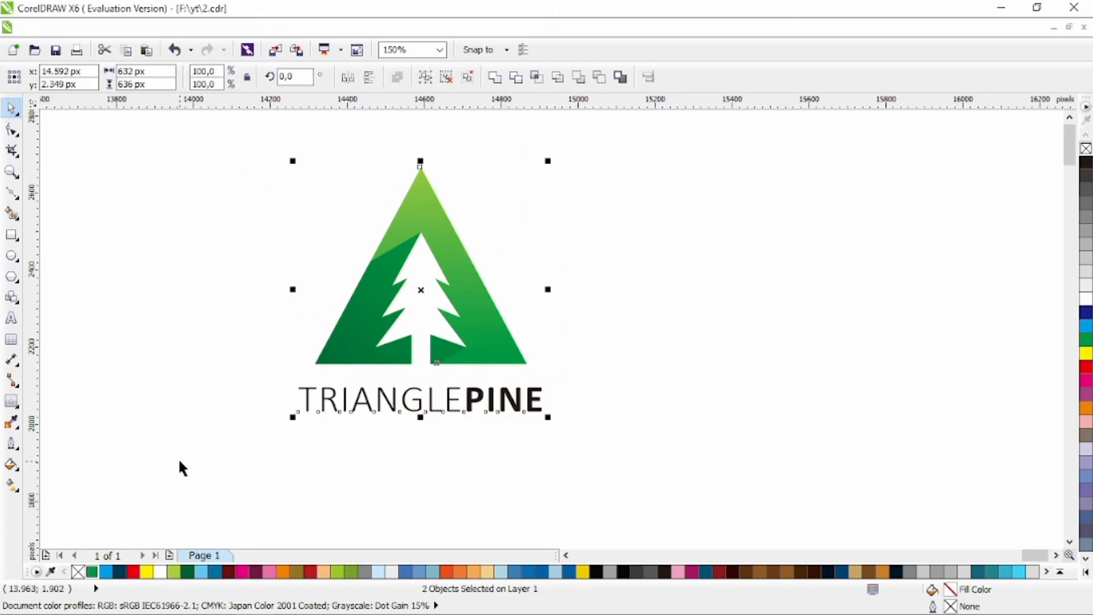
Step: Enlarge the TRIANGLEPINE text to about 26 pt and fill it with dark green (C93 M49 Y100 K15)
click(454, 433)
click(470, 409)
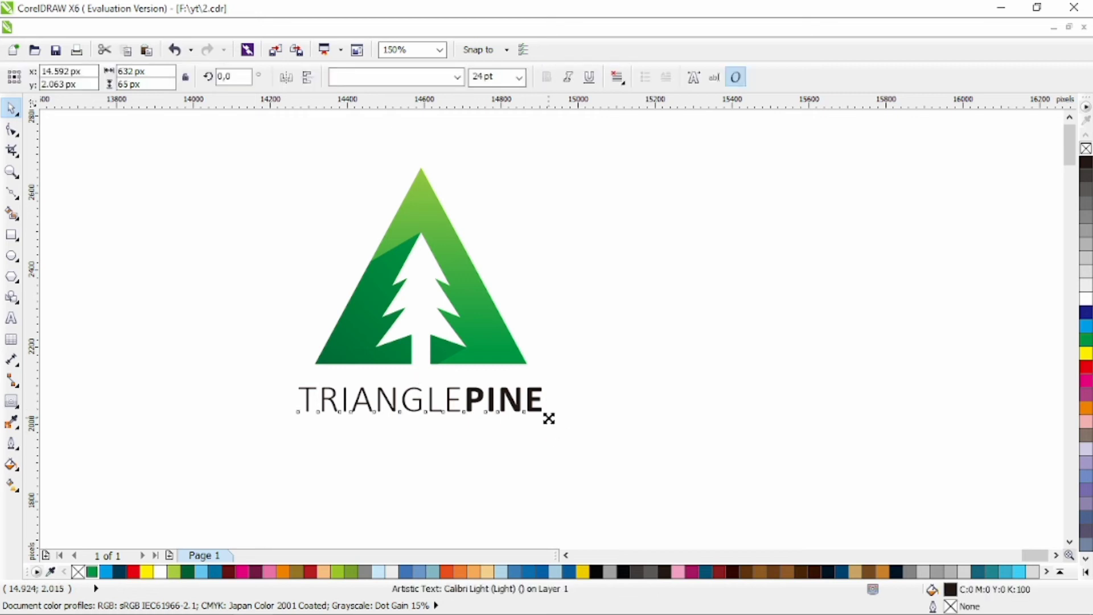
drag(552, 419, 556, 422)
click(188, 572)
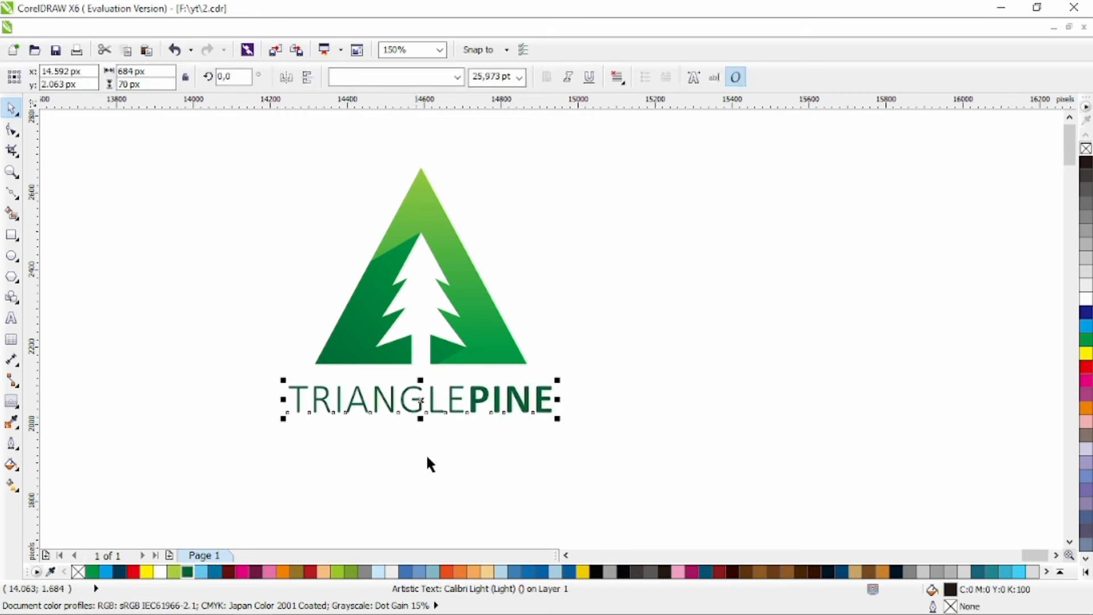
Step: Recolour only the word PINE in the wordmark with the brighter Green
double_click(470, 399)
drag(471, 399, 571, 394)
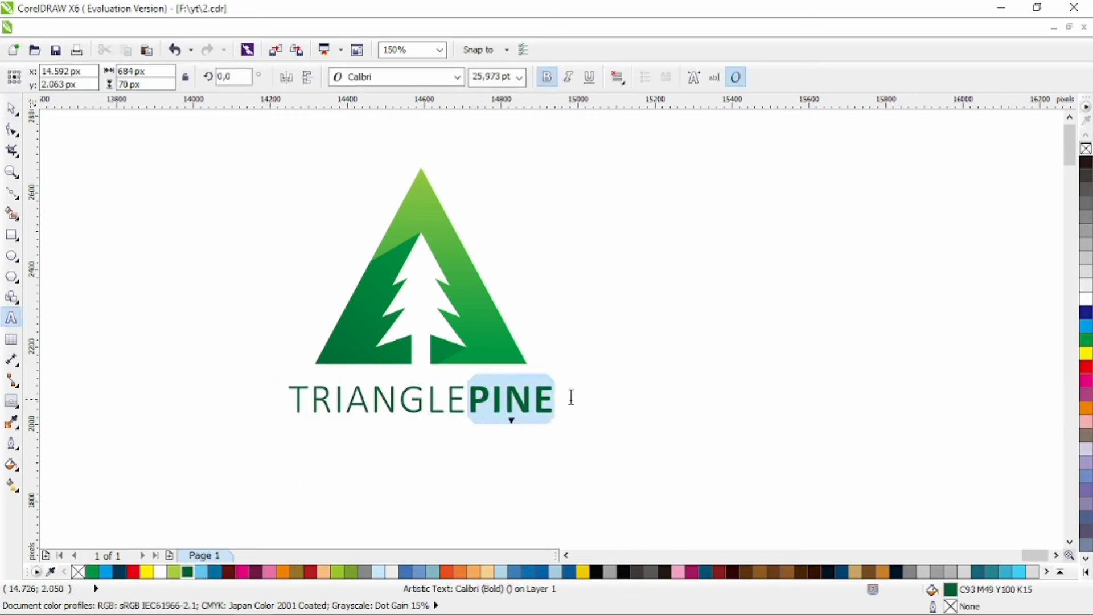
click(91, 571)
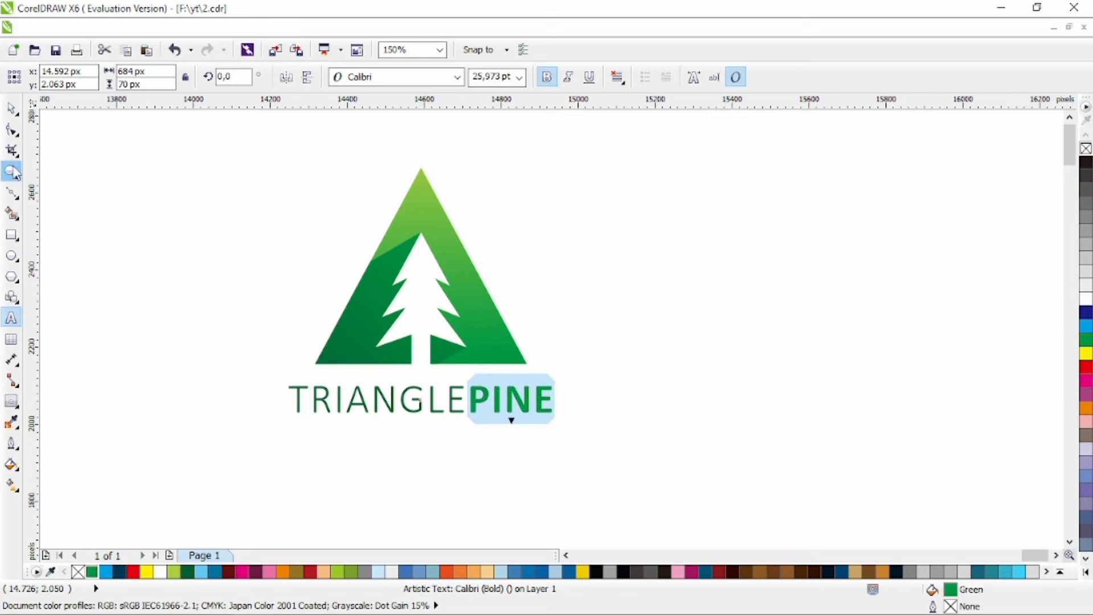
click(12, 108)
click(425, 454)
Step: Duplicate the wordmark directly below itself and replace the copy's text with "LOGO DESIGN"
drag(438, 411, 437, 447)
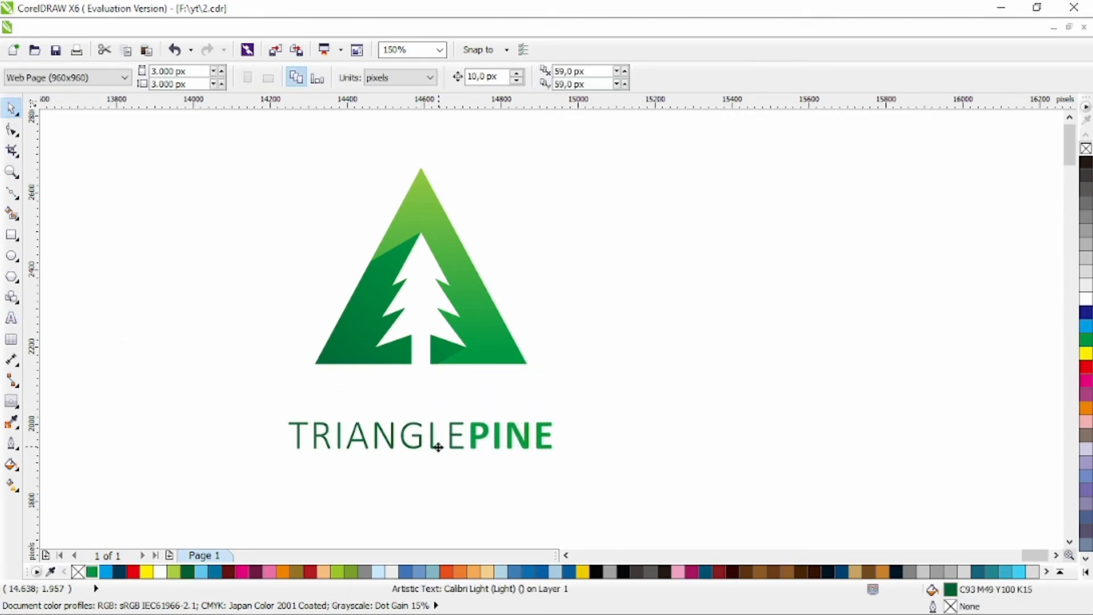
right_click(437, 447)
double_click(437, 444)
key(ctrl+a)
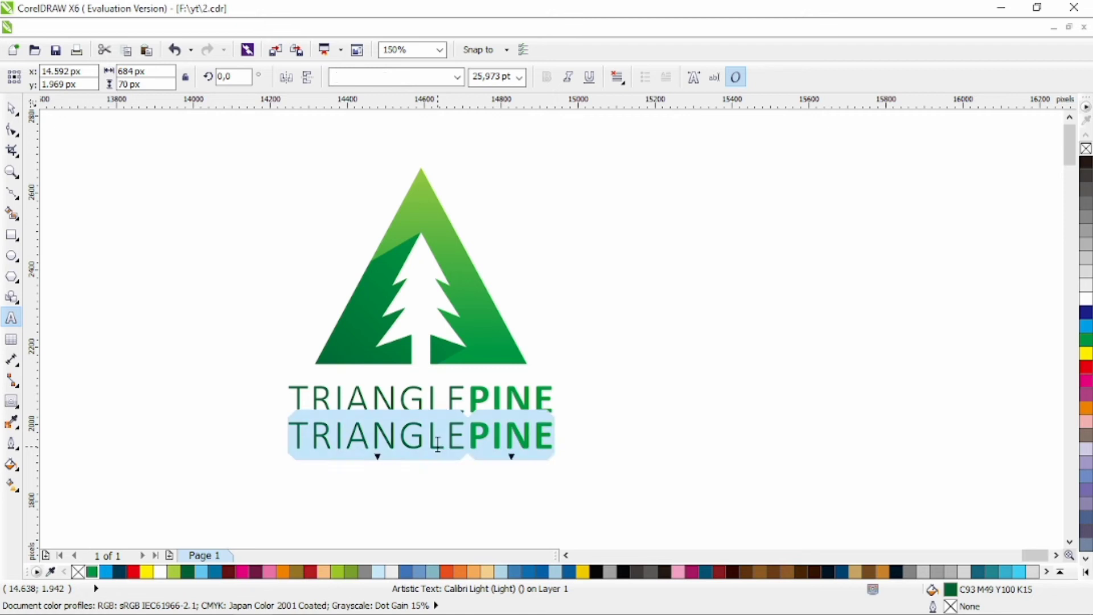
text(LOGO)
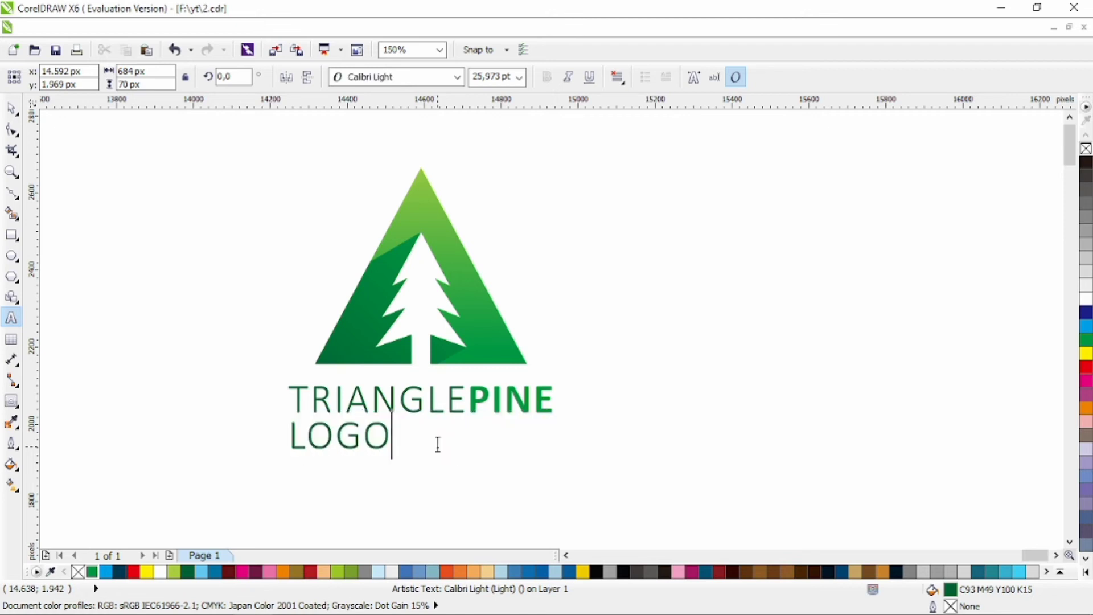
text( DESIGN)
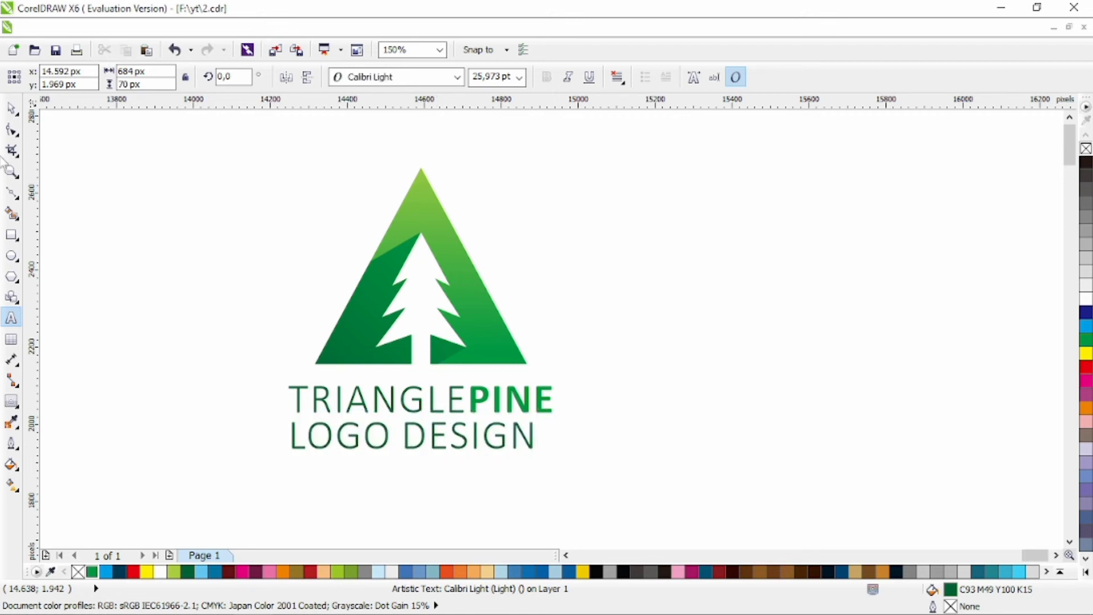
Step: Set the LOGO DESIGN text's font to bold Calibri
click(11, 107)
click(457, 77)
mouse_move(447, 111)
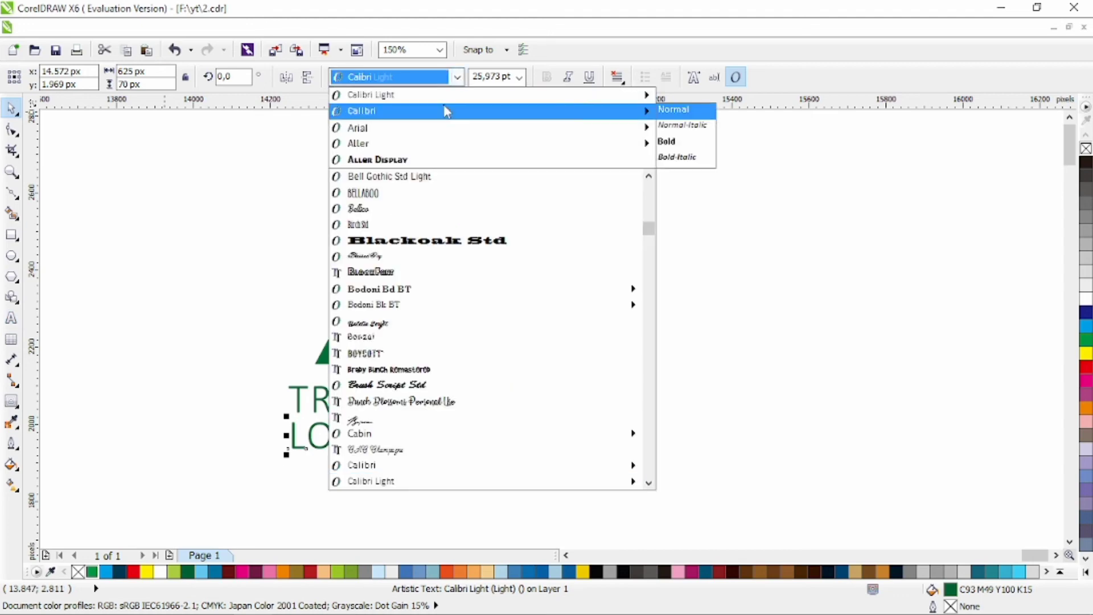
click(673, 109)
click(547, 77)
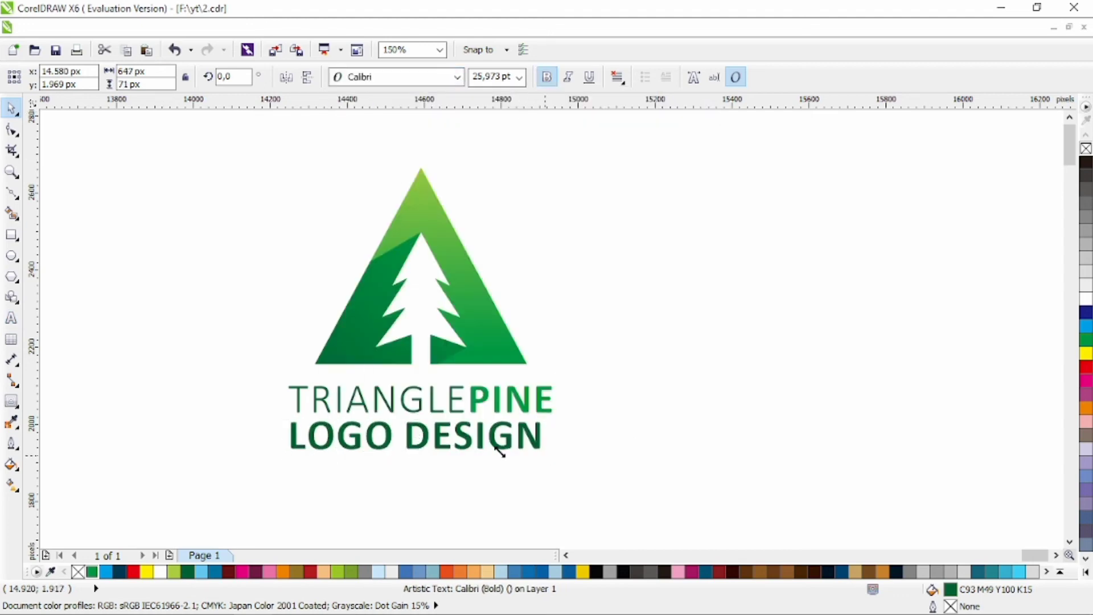
Step: Shrink the LOGO DESIGN tagline to about 5.7 pt and widen the spacing between its letters
drag(499, 452, 456, 434)
click(12, 130)
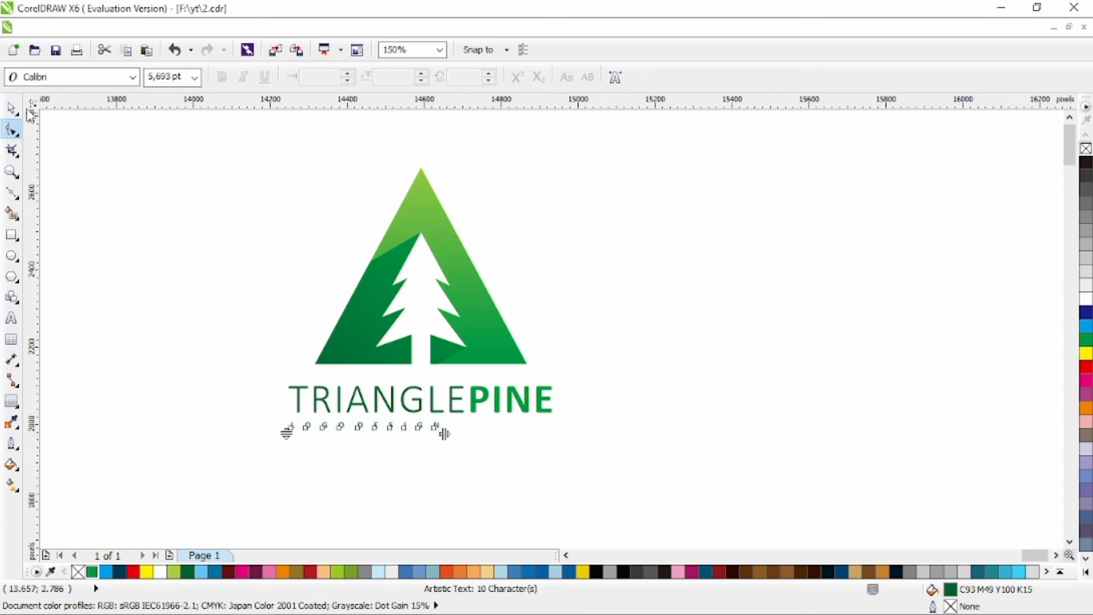
Step: Centre the LOGO DESIGN tagline horizontally with the triangle and the TRIANGLEPINE wordmark
click(11, 107)
drag(239, 146, 615, 441)
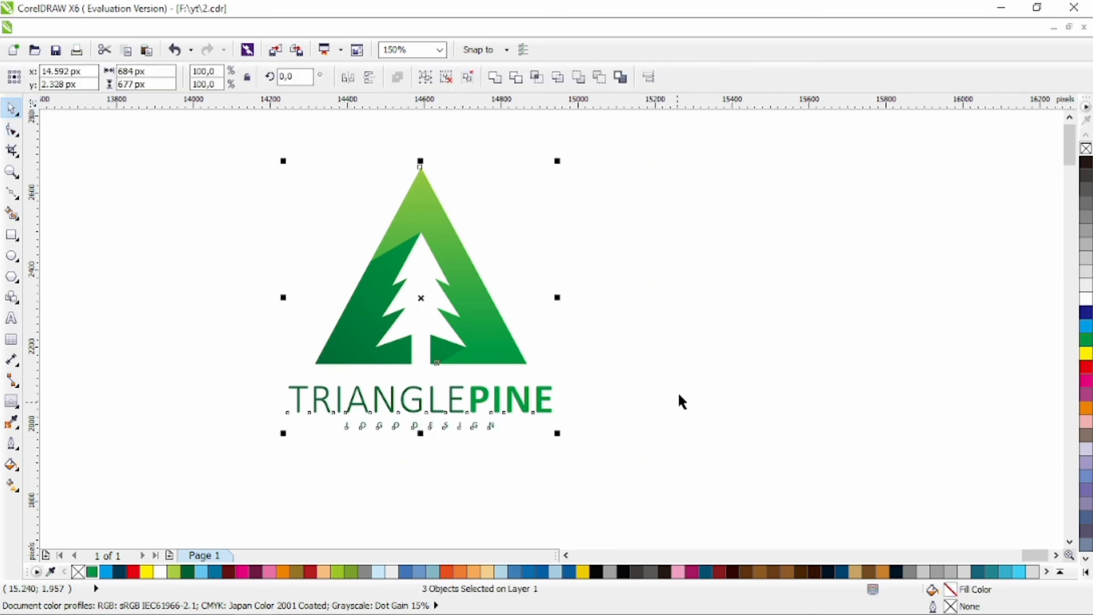
click(677, 393)
scroll(457, 421, up, 2)
click(467, 394)
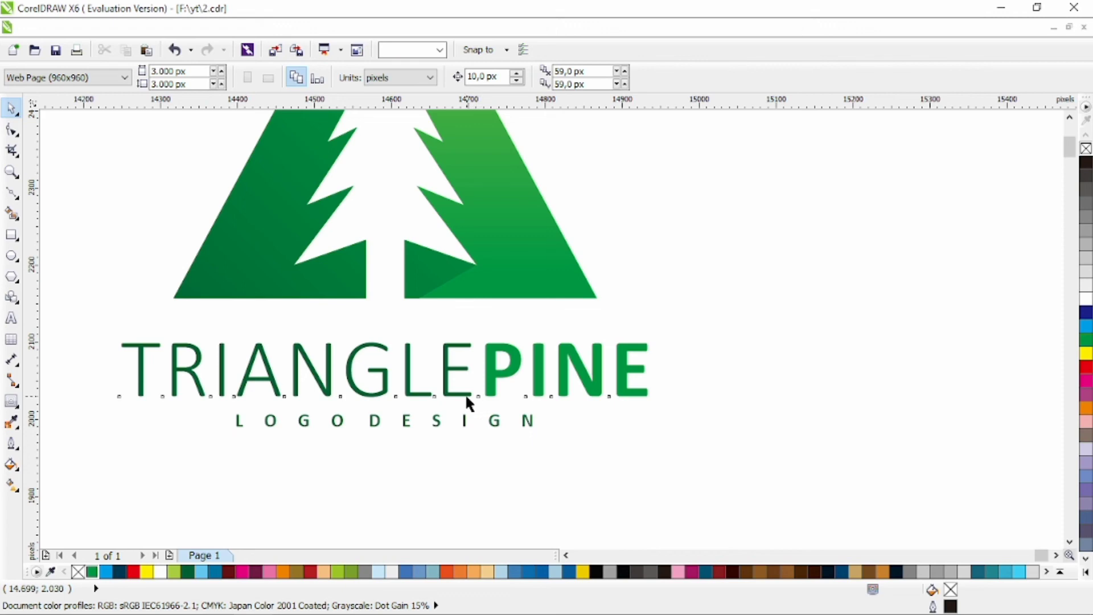
click(461, 468)
scroll(461, 469, down, 2)
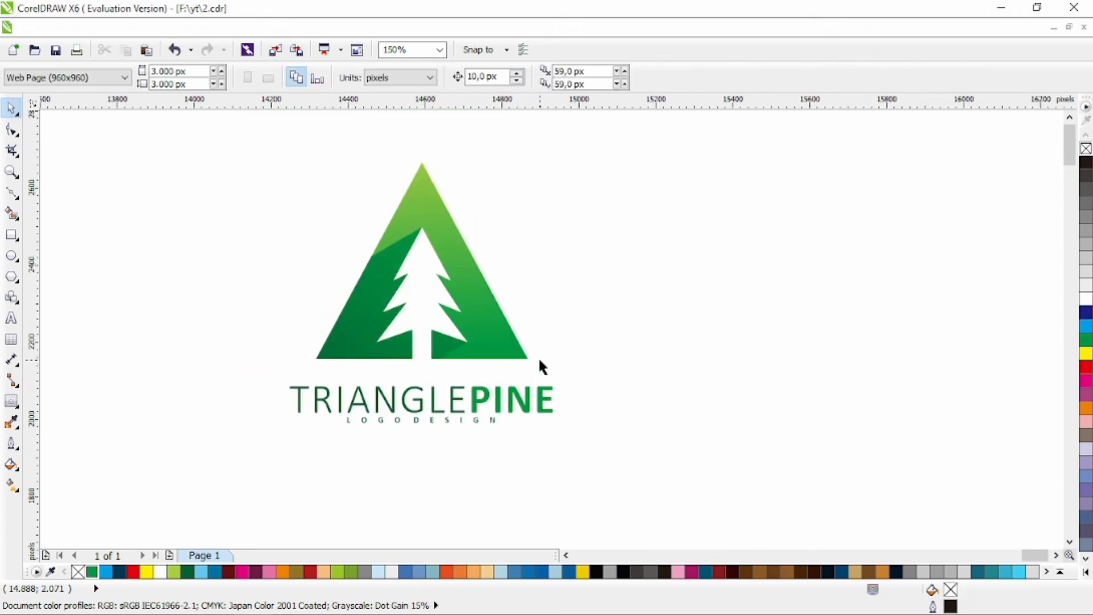